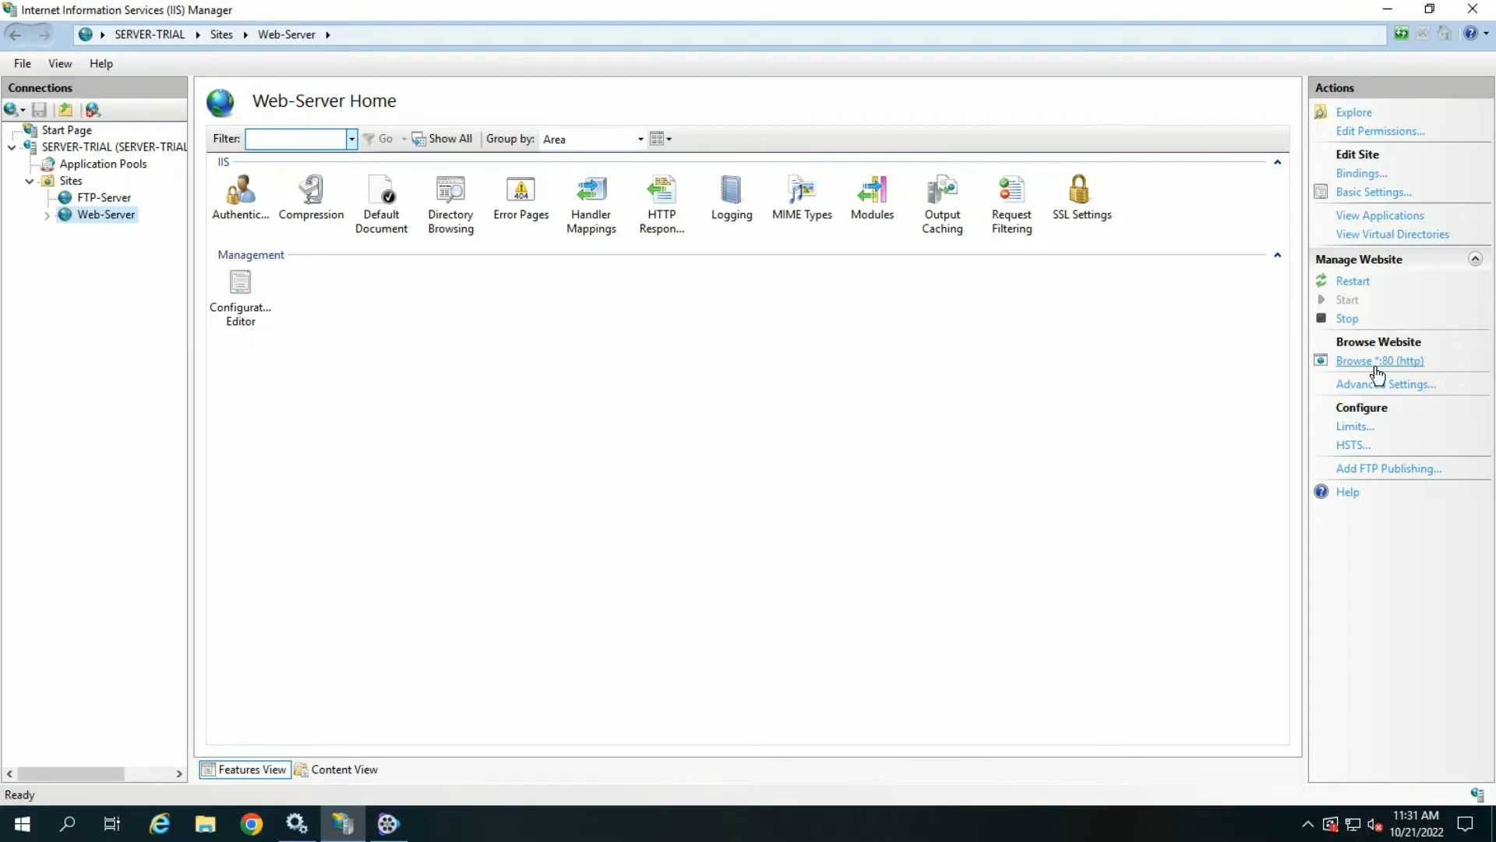
{"action": "left_click", "coordinate": [1388, 11]}
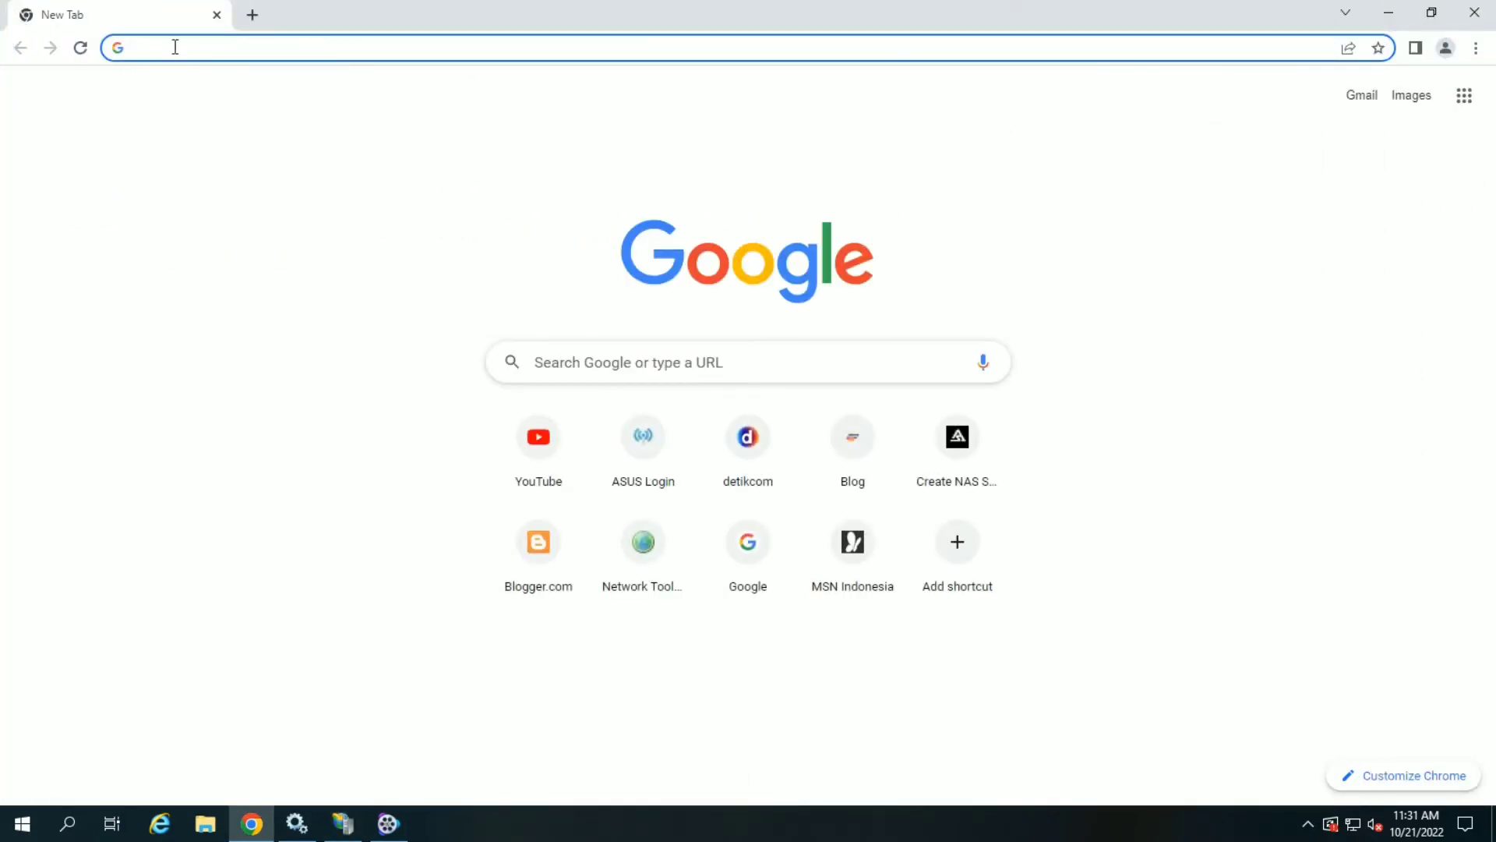
{"action": "type", "text": "http://"}
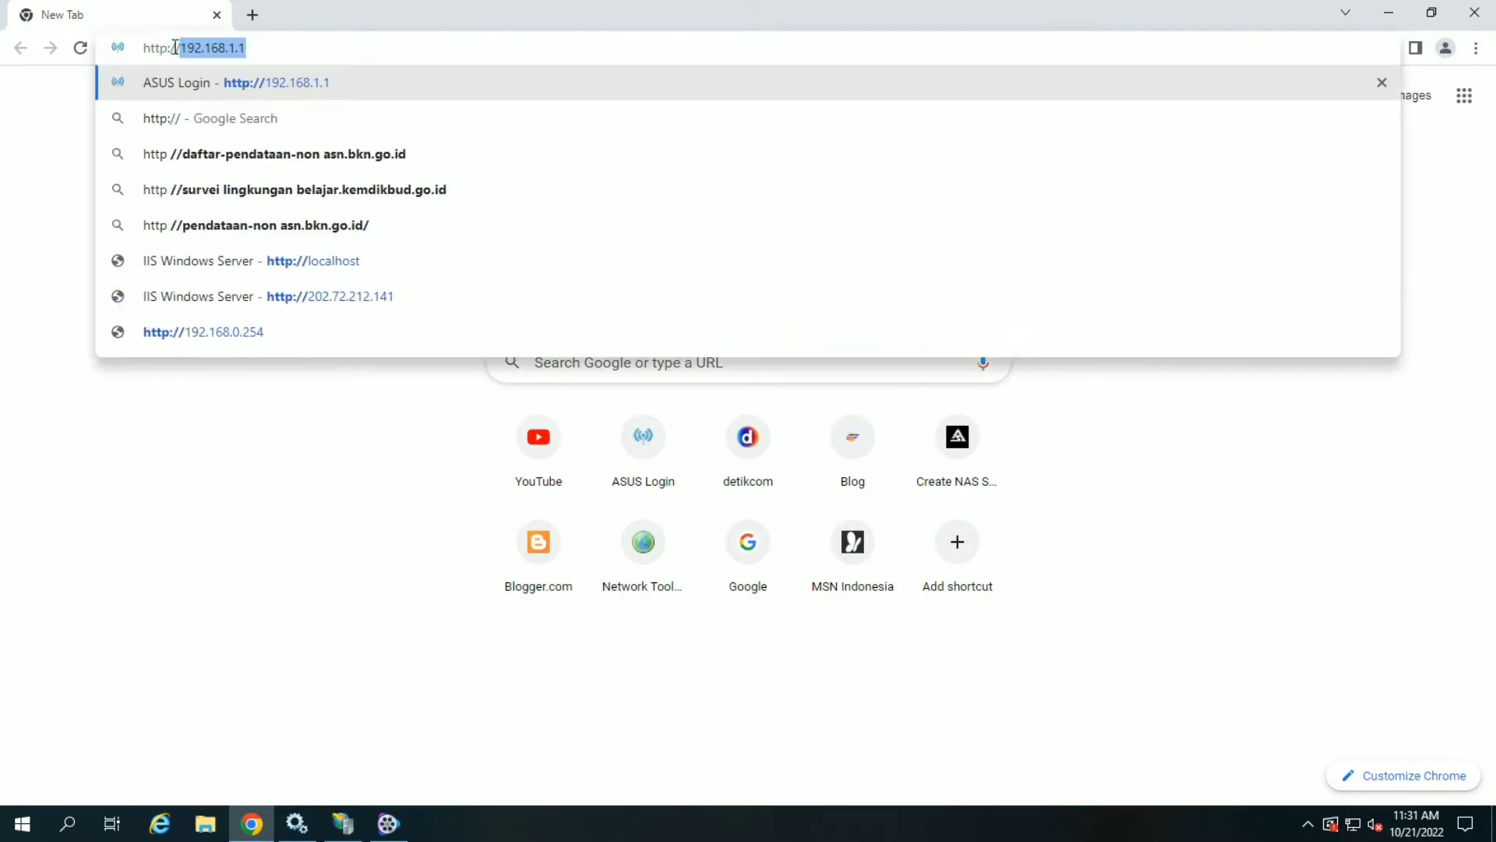
{"action": "type", "text": "localhost"}
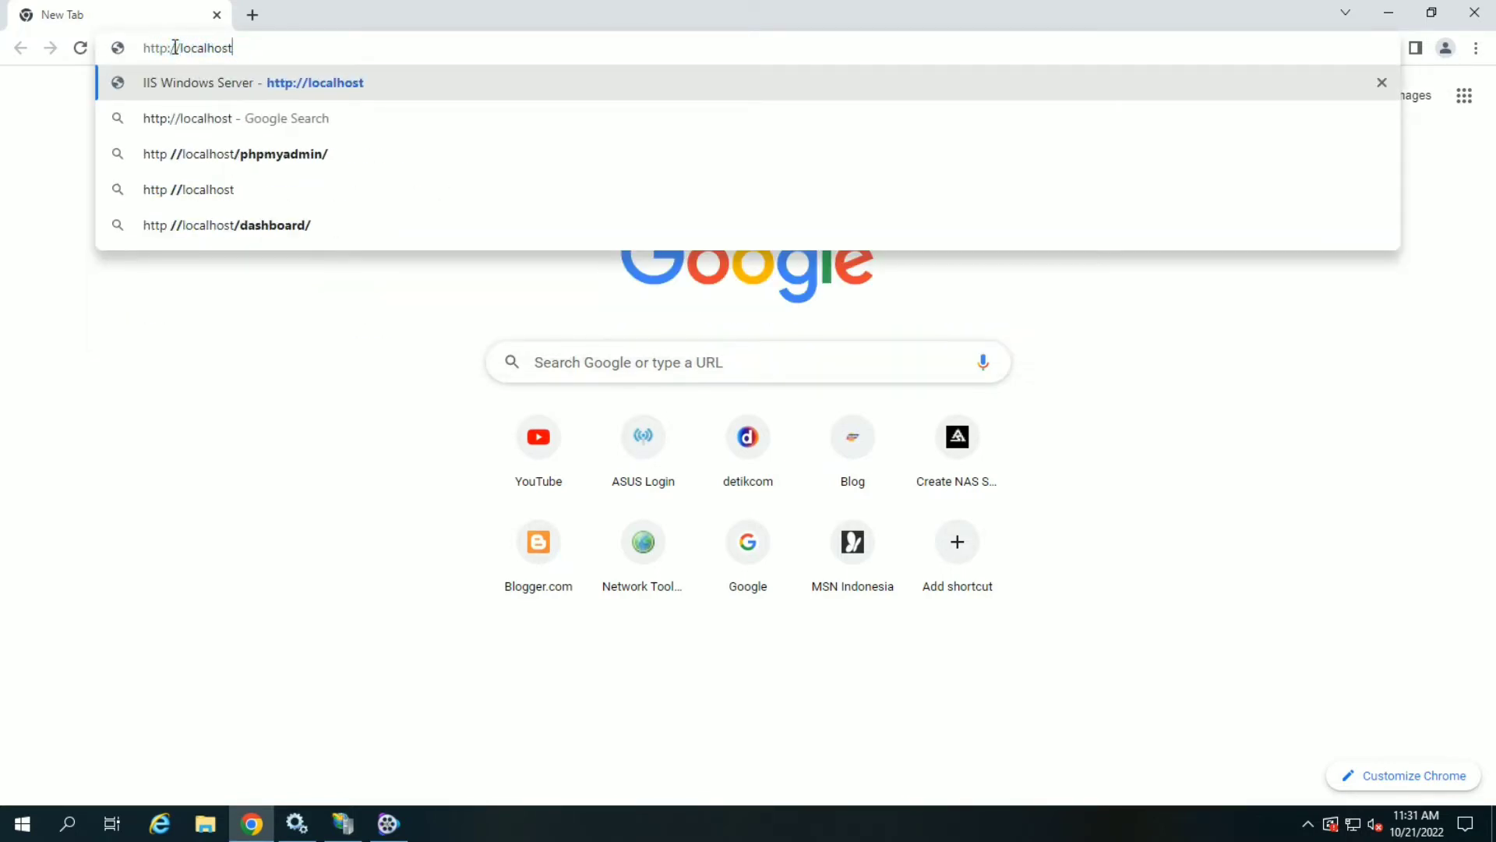
{"action": "key", "text": "Return"}
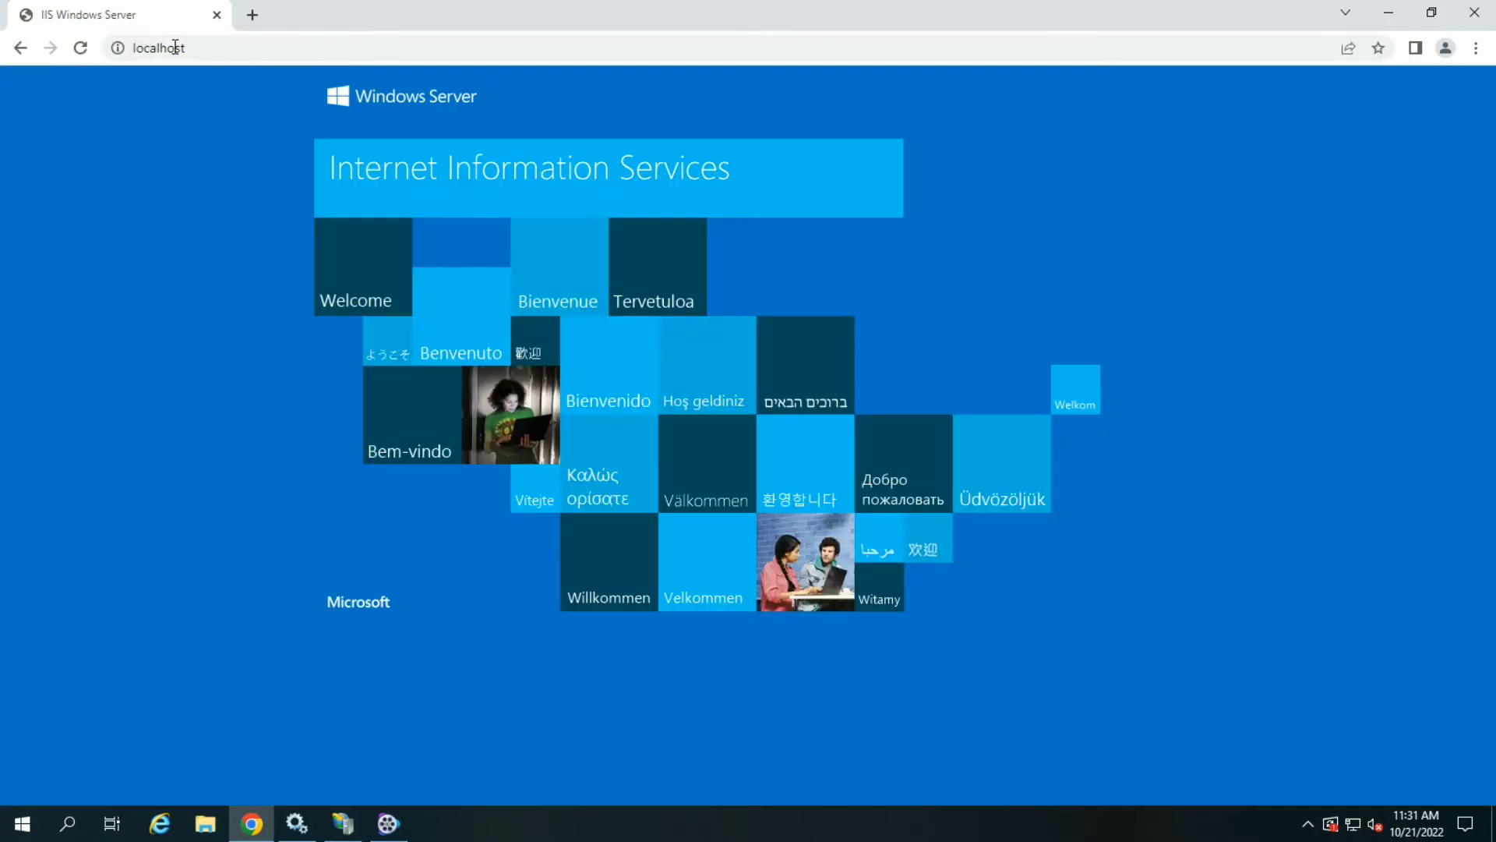
{"action": "left_click", "coordinate": [253, 15]}
{"action": "type", "text": "http:/"}
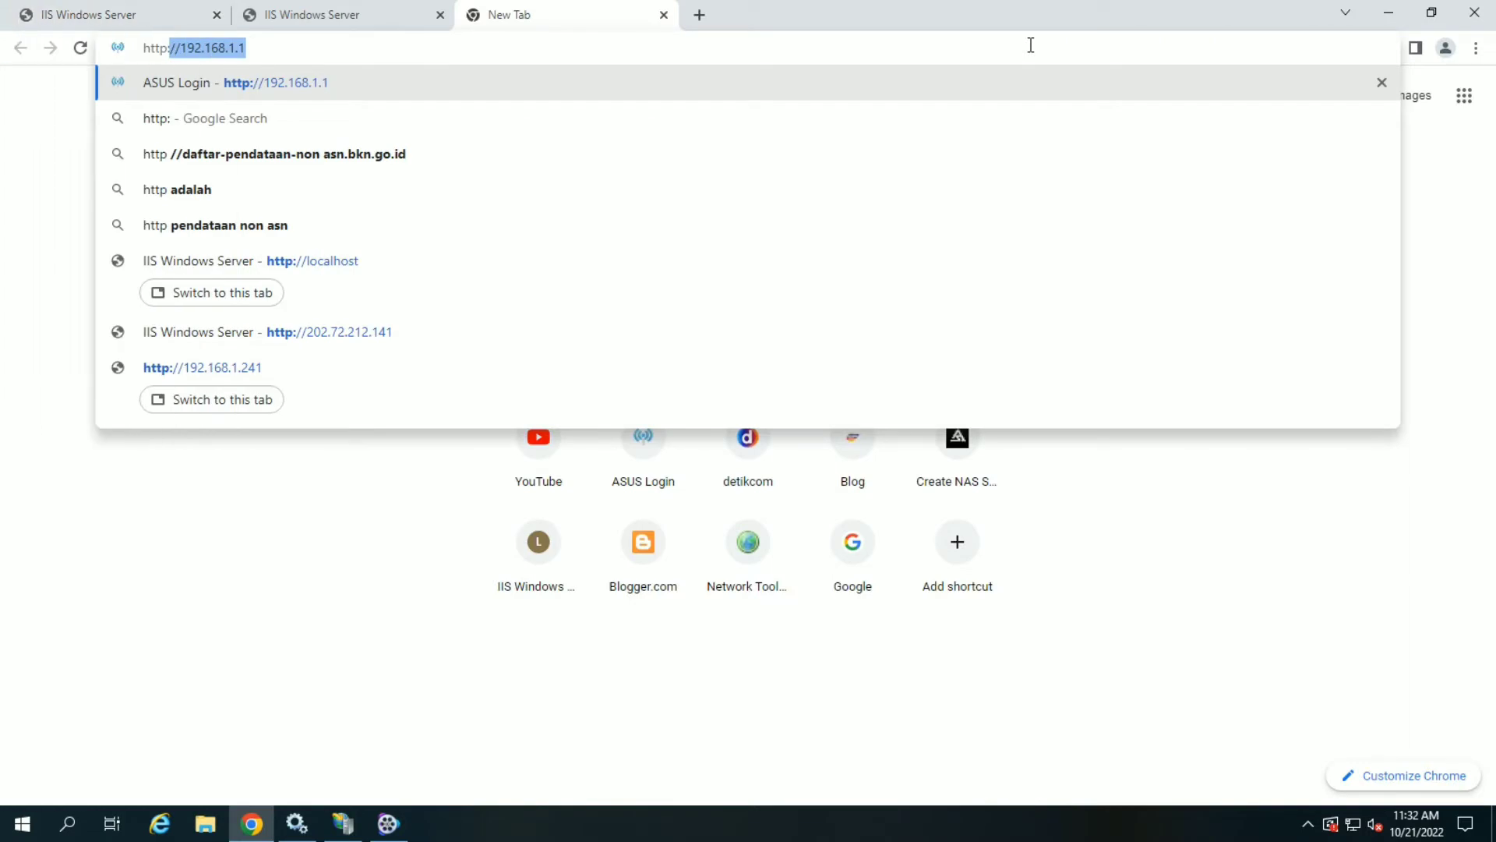
{"action": "type", "text": "/"}
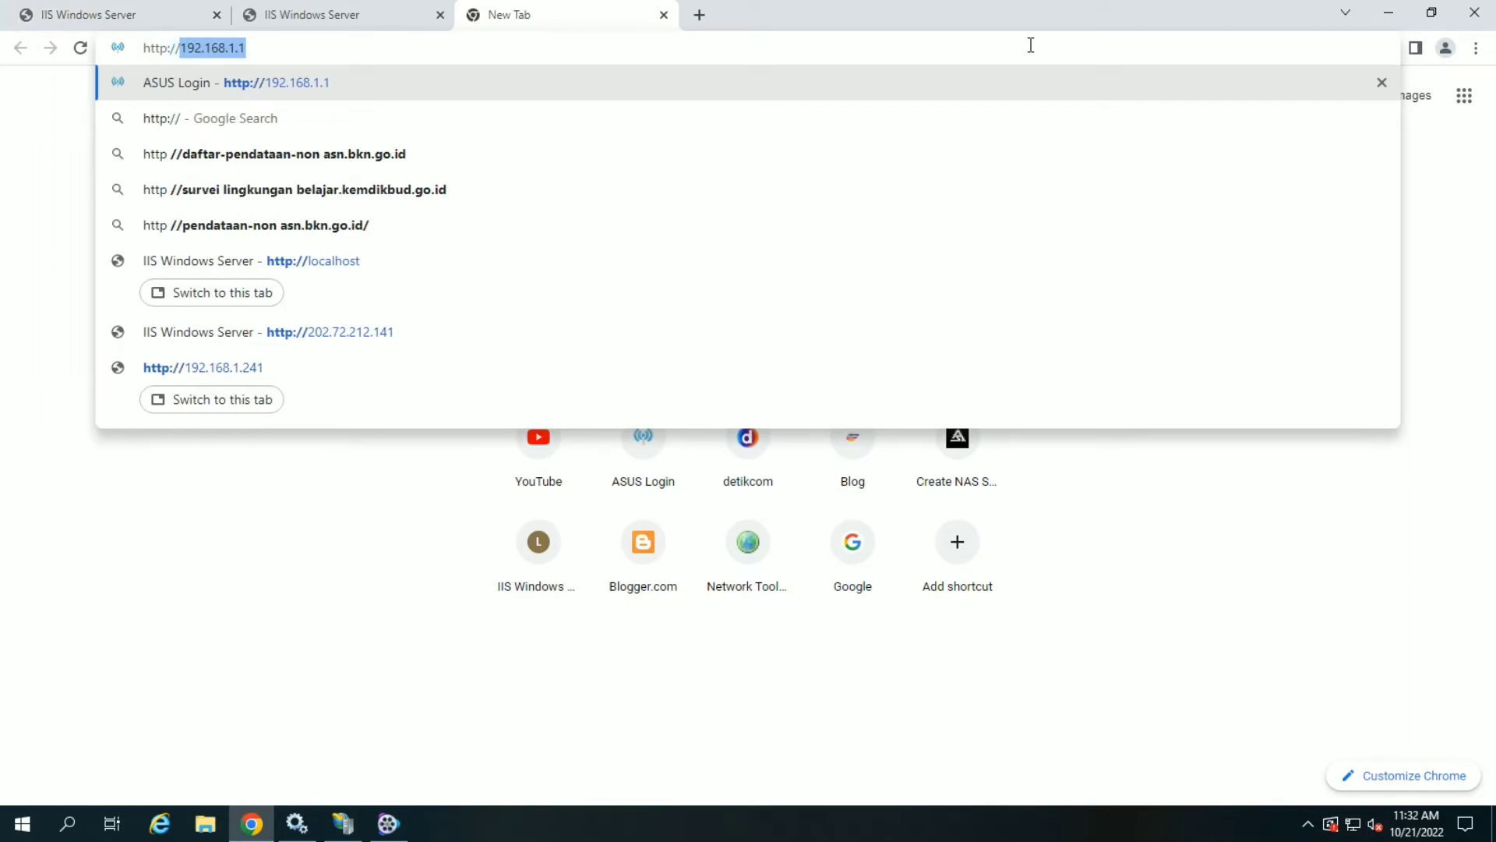
{"action": "type", "text": "1"}
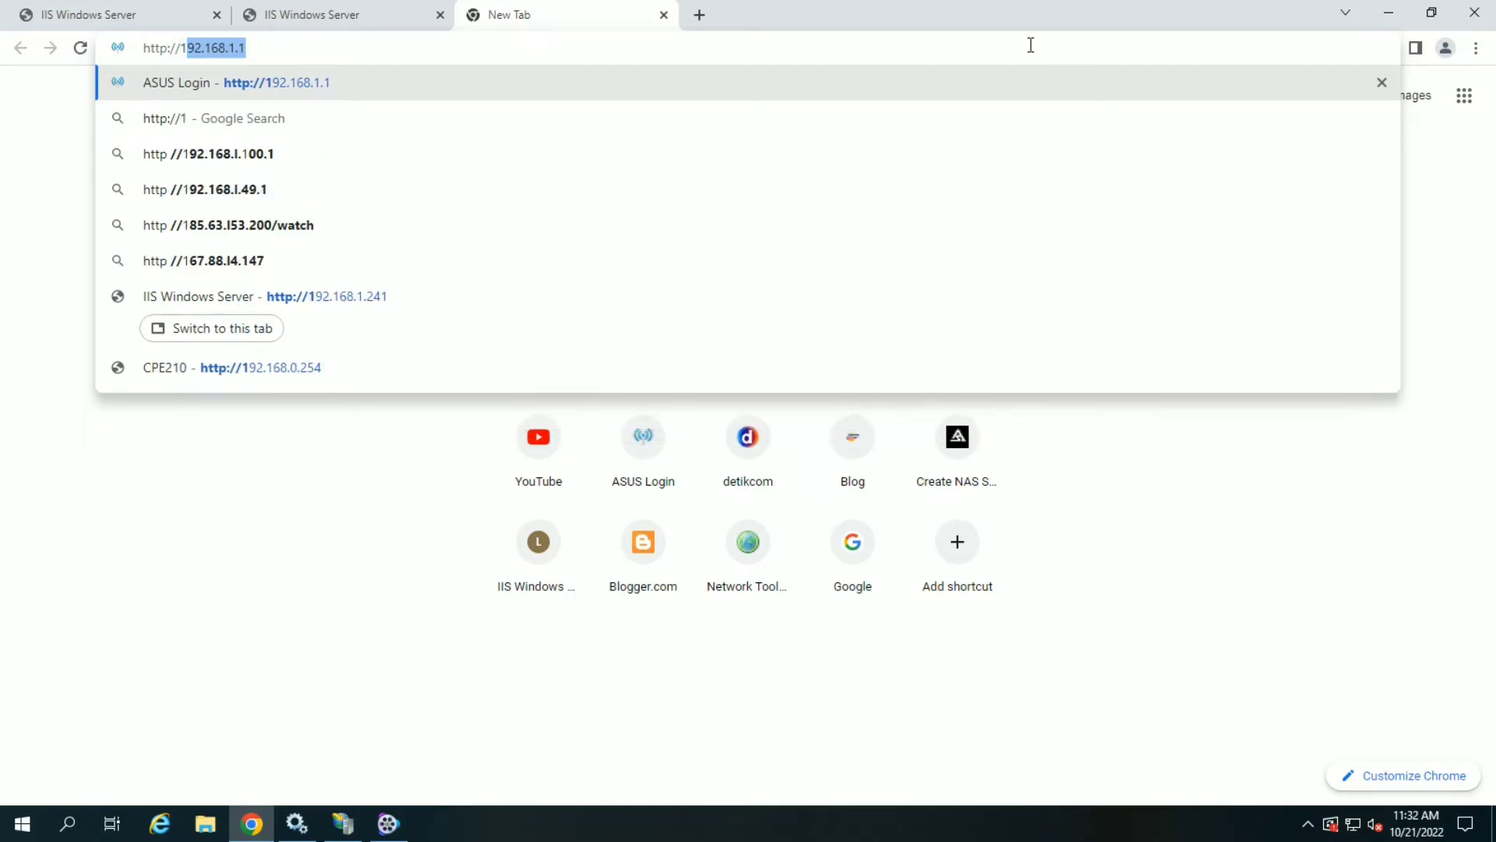
{"action": "type", "text": "92.168.1."}
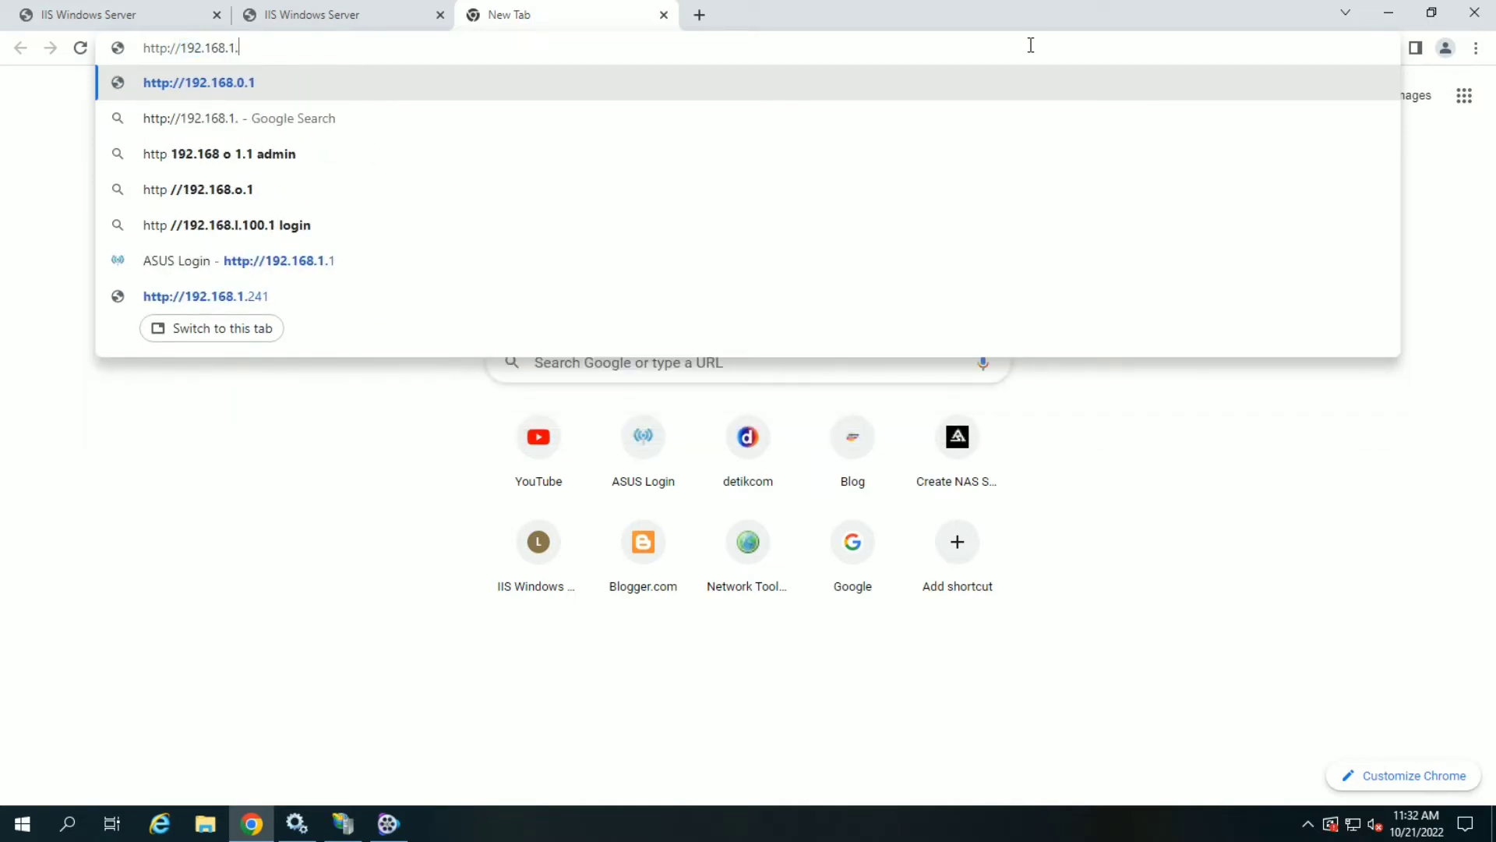
{"action": "type", "text": "1"}
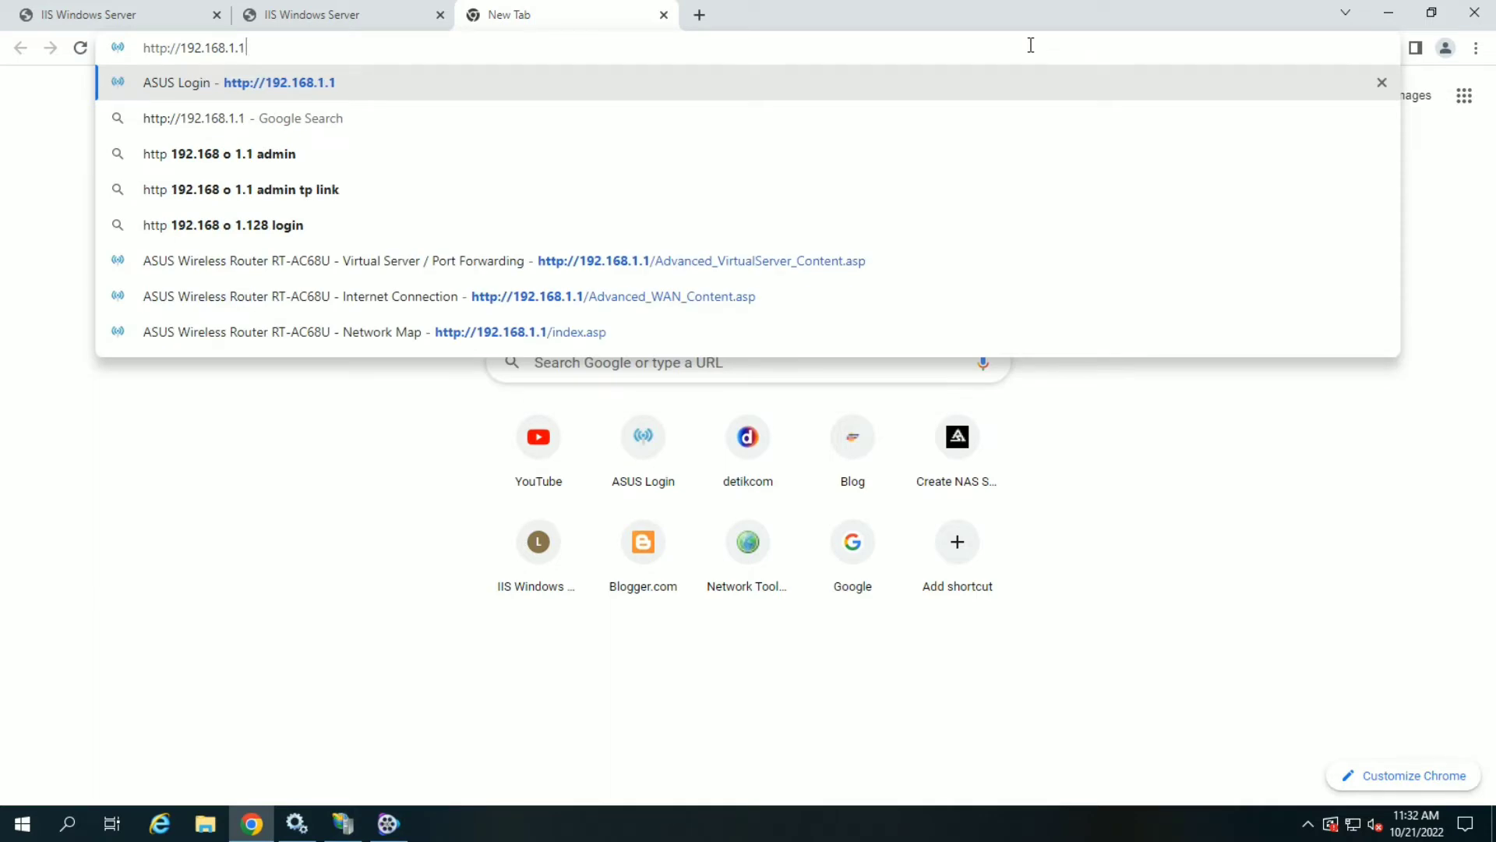
{"action": "key", "text": "Return"}
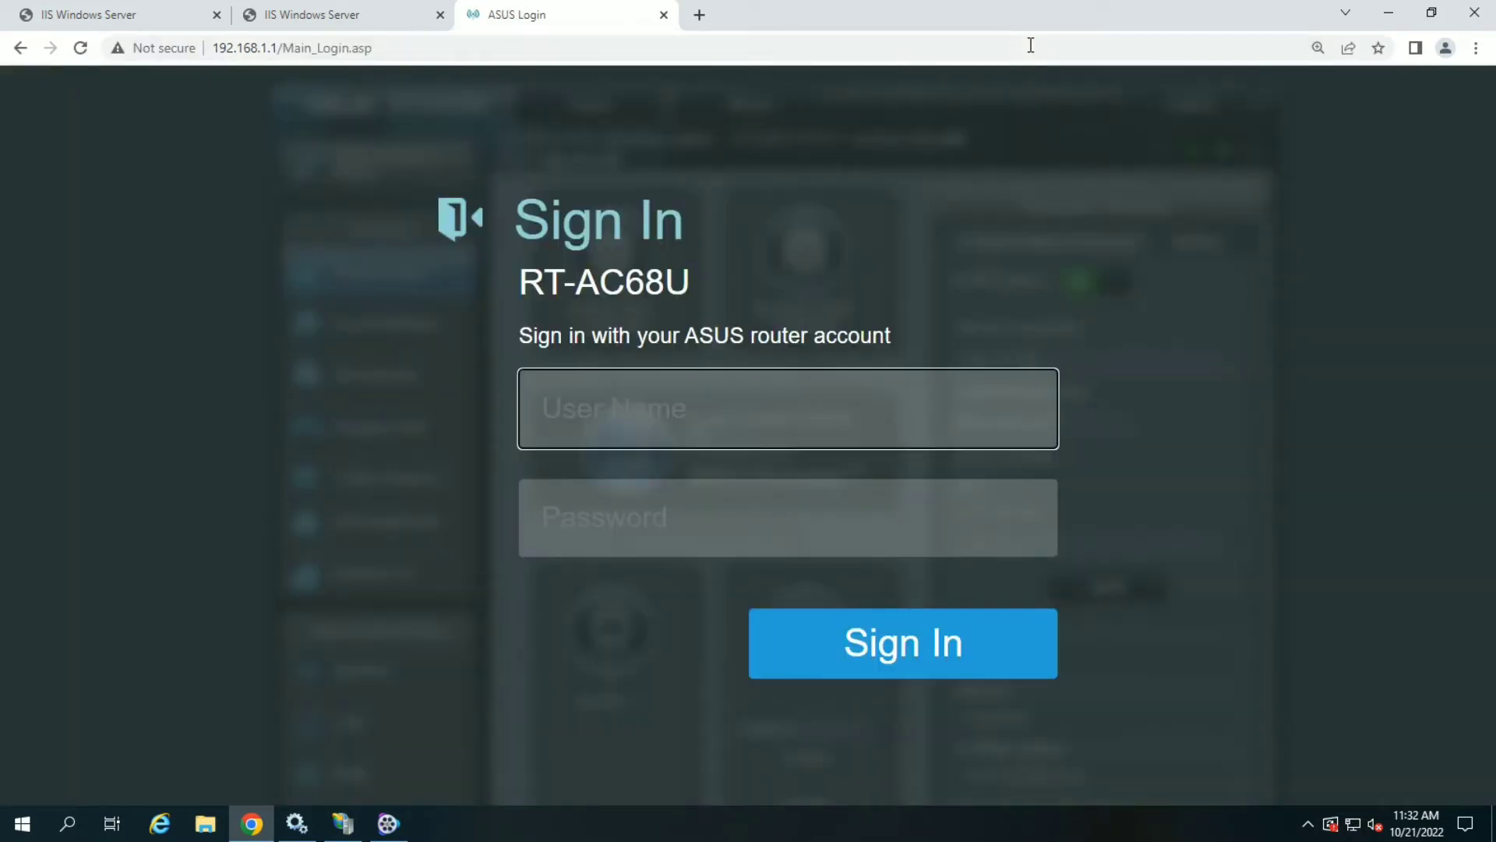
- Log in to the RT-AC68U with the administrator user name and password
{"action": "left_click", "coordinate": [848, 397]}
{"action": "type", "text": "admin"}
{"action": "key", "text": "Tab"}
{"action": "type", "text": "••••••••"}
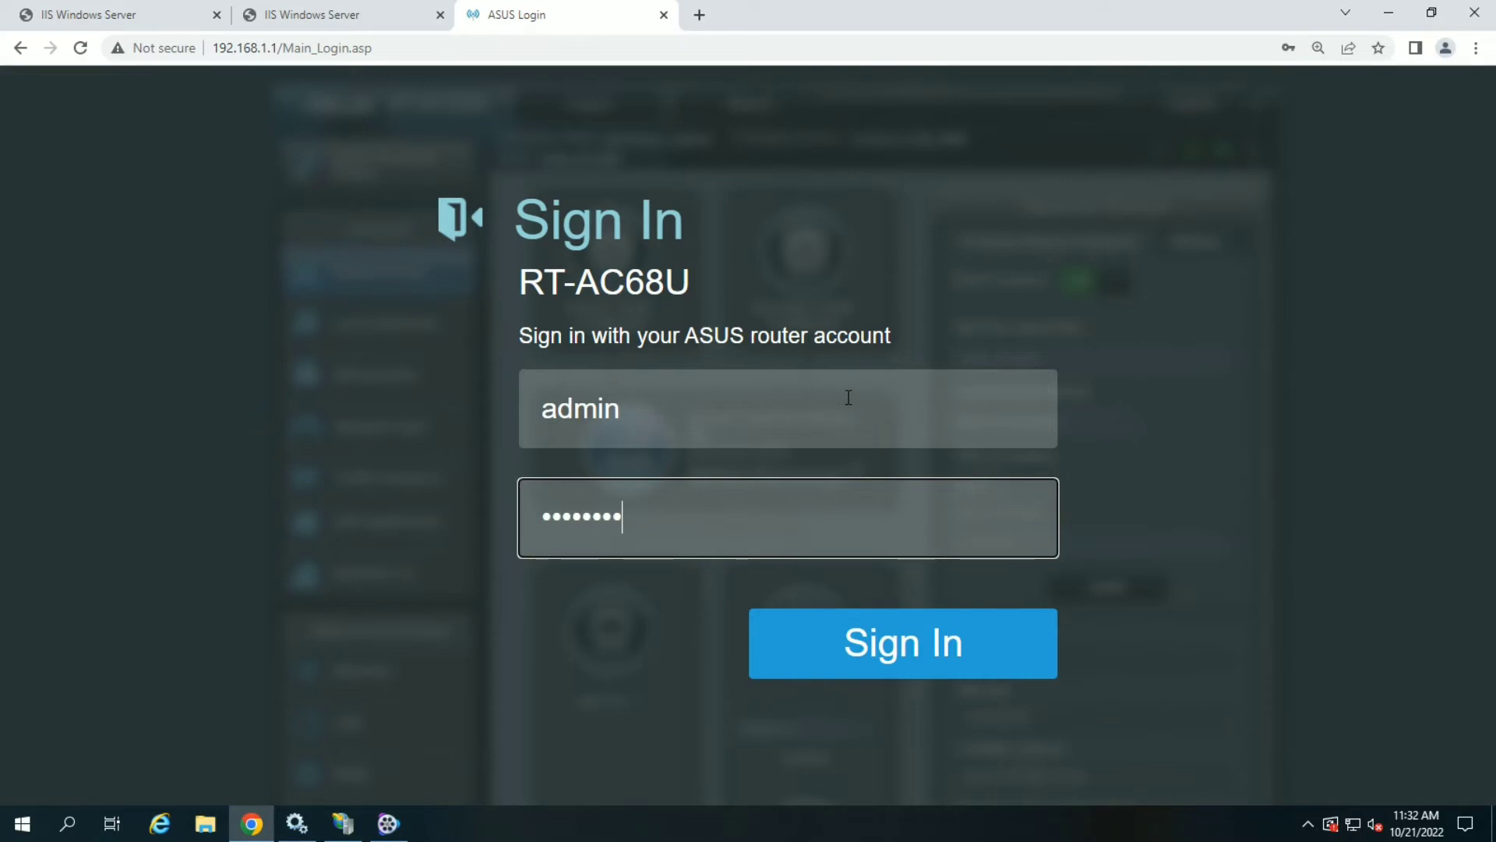
{"action": "key", "text": "Return"}
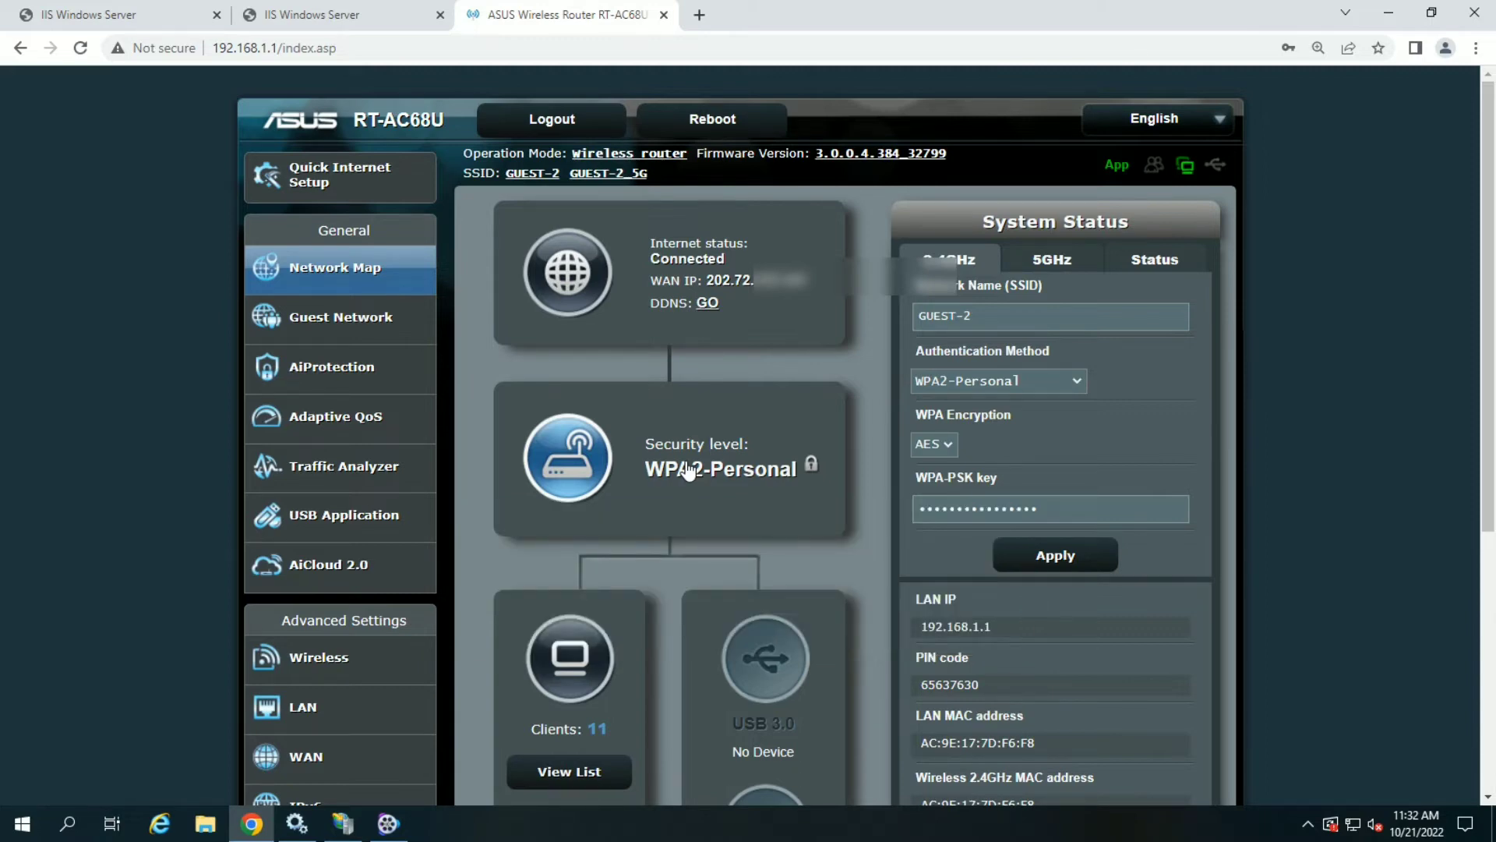
- Go to WAN > Virtual Server / Port Forwarding and scroll to the empty Port Forwarding List
{"action": "left_click", "coordinate": [327, 766]}
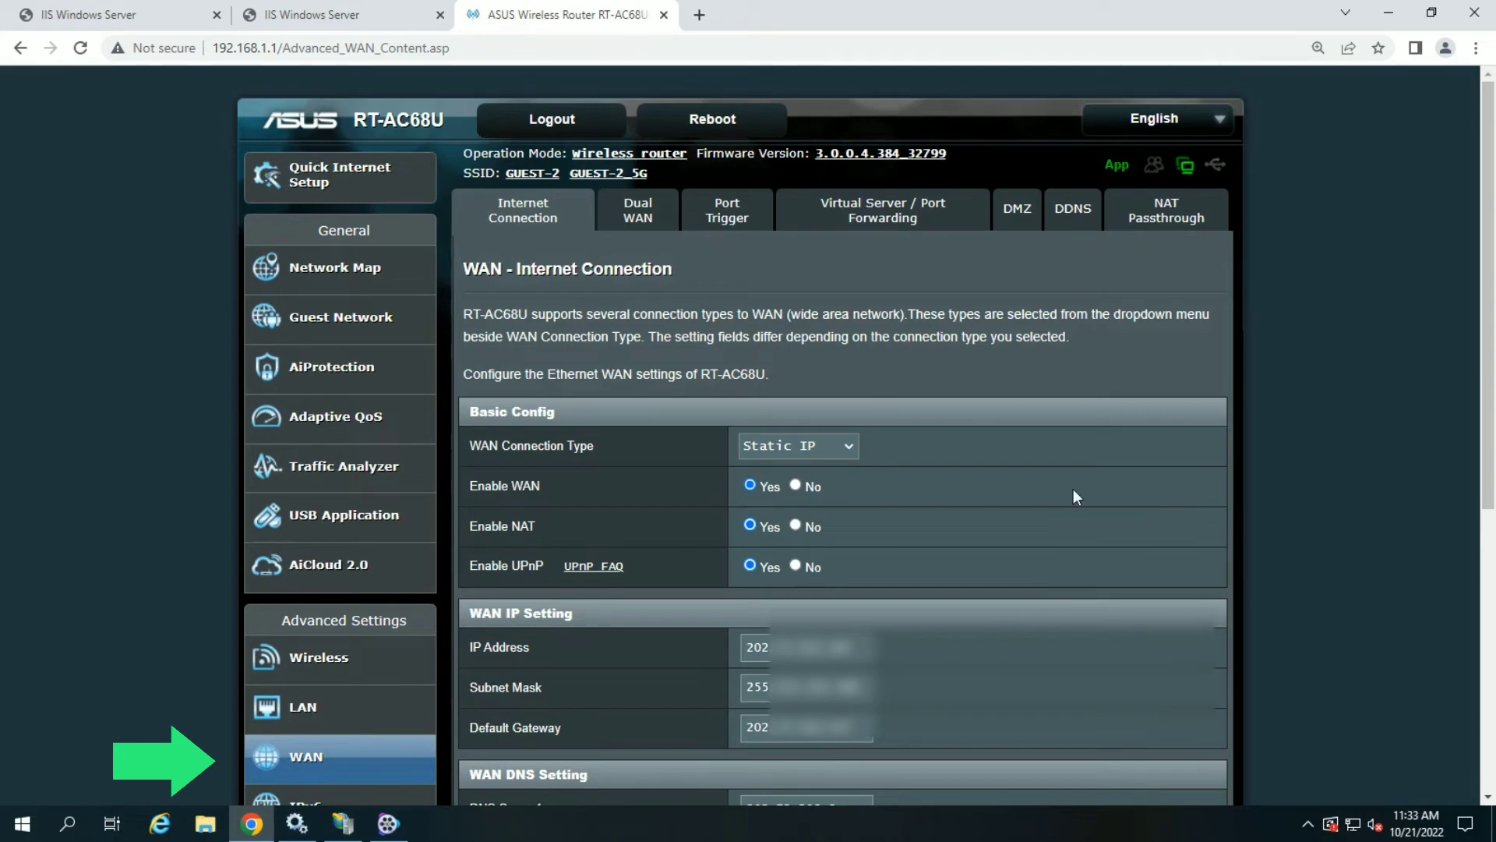
{"action": "left_click", "coordinate": [878, 220]}
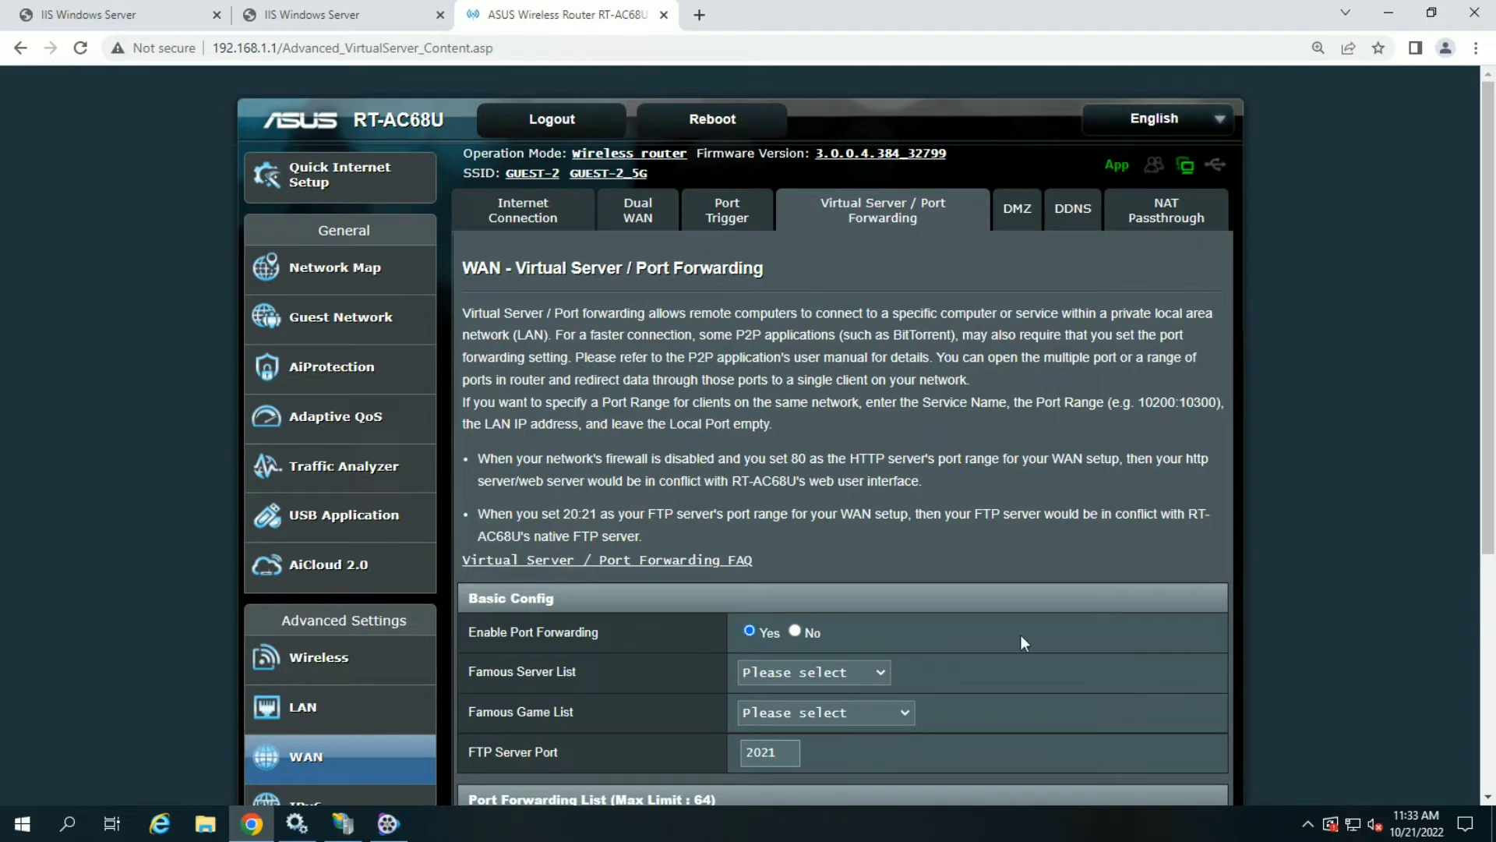
{"action": "scroll", "coordinate": [1041, 631], "scroll_direction": "down", "scroll_amount": 2}
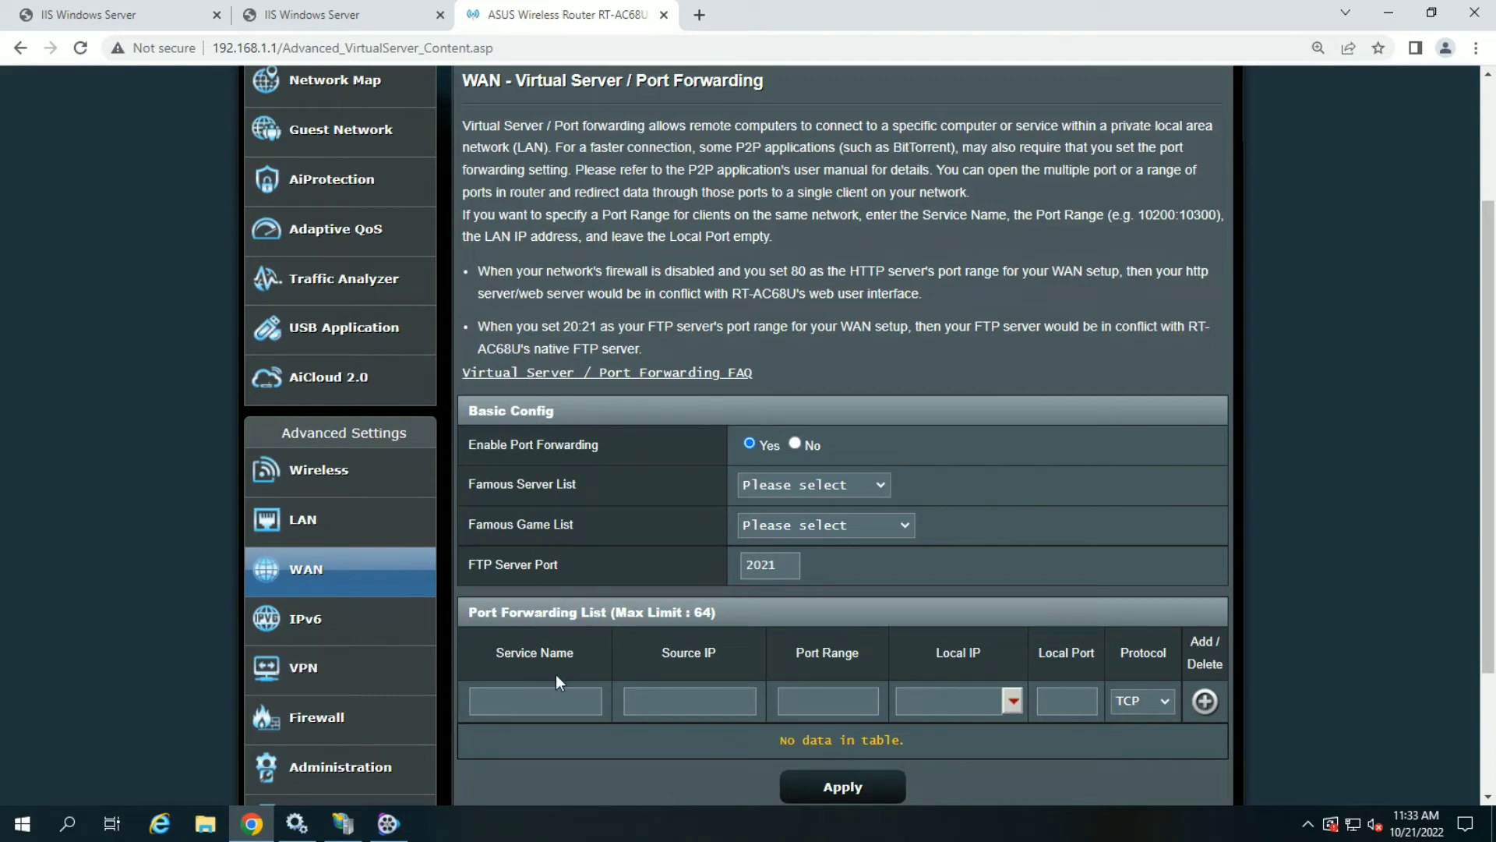
- Enter rule name HTTP, port range 80, local IP 192.168.241 and local port 80
{"action": "left_click", "coordinate": [538, 698]}
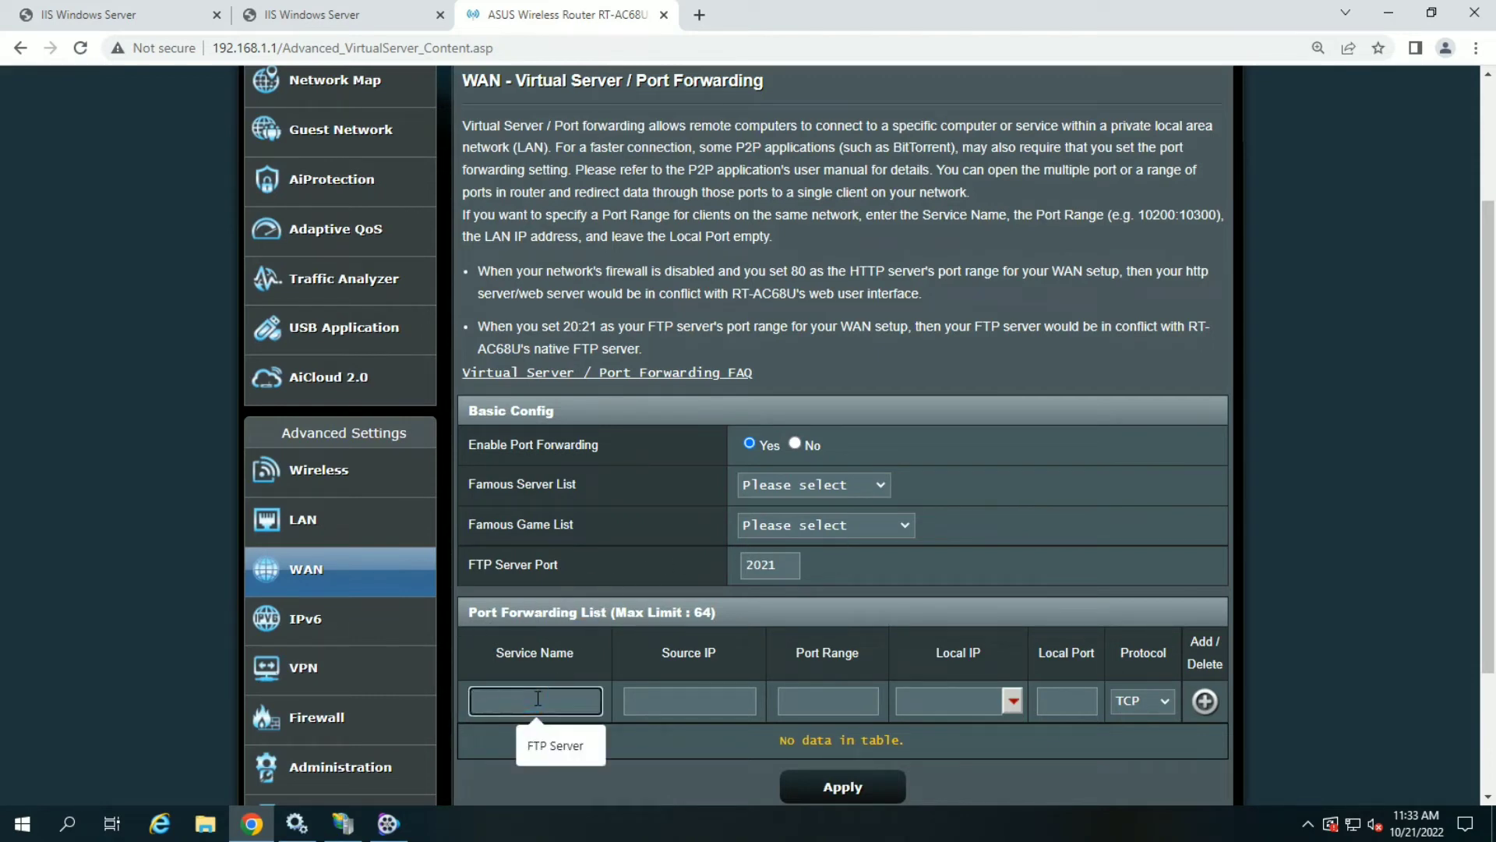
{"action": "type", "text": "HTTP"}
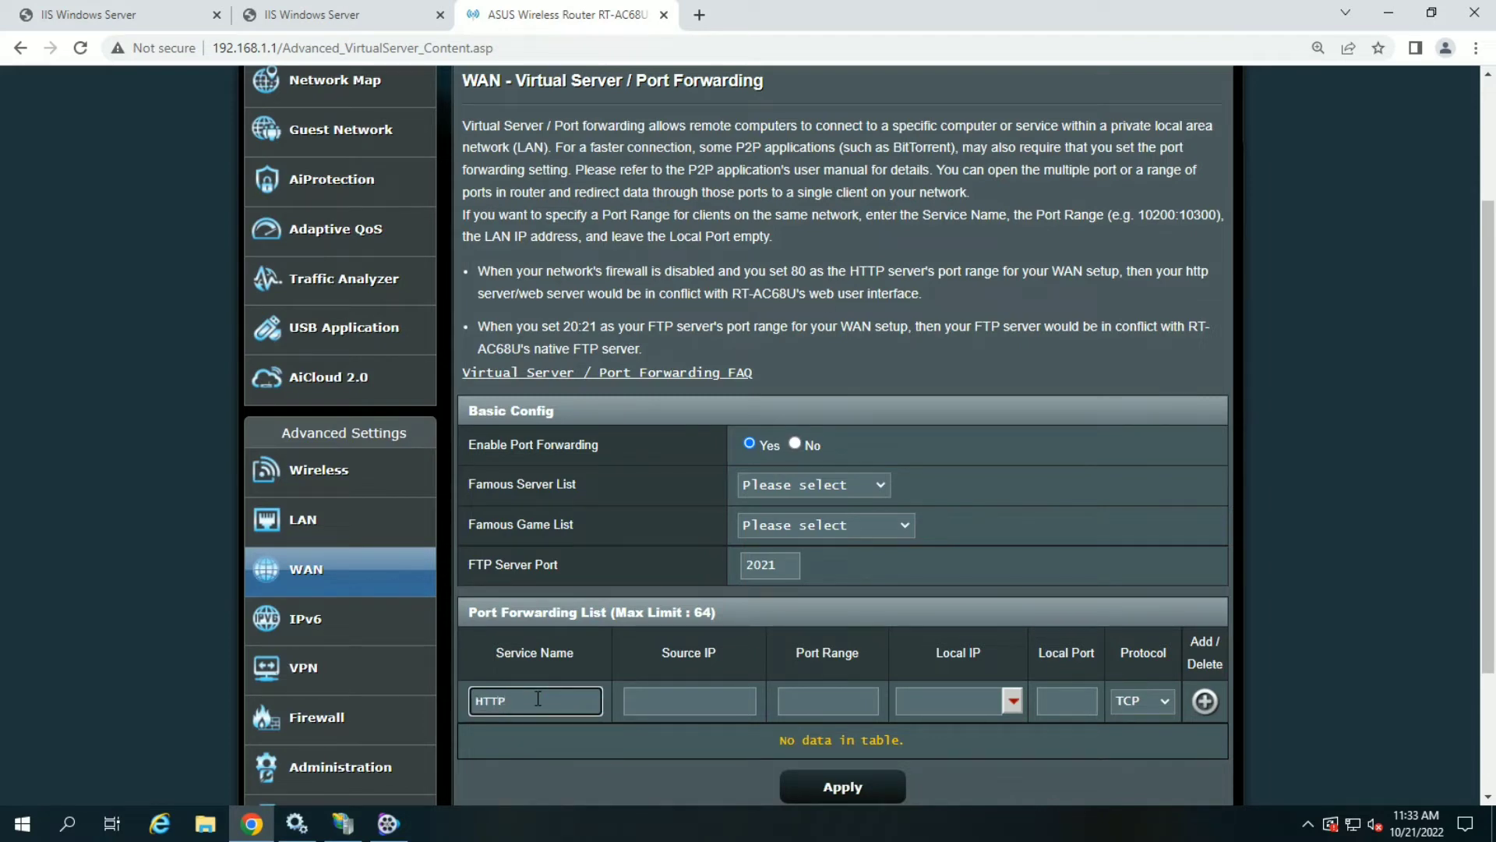
{"action": "left_click", "coordinate": [660, 710]}
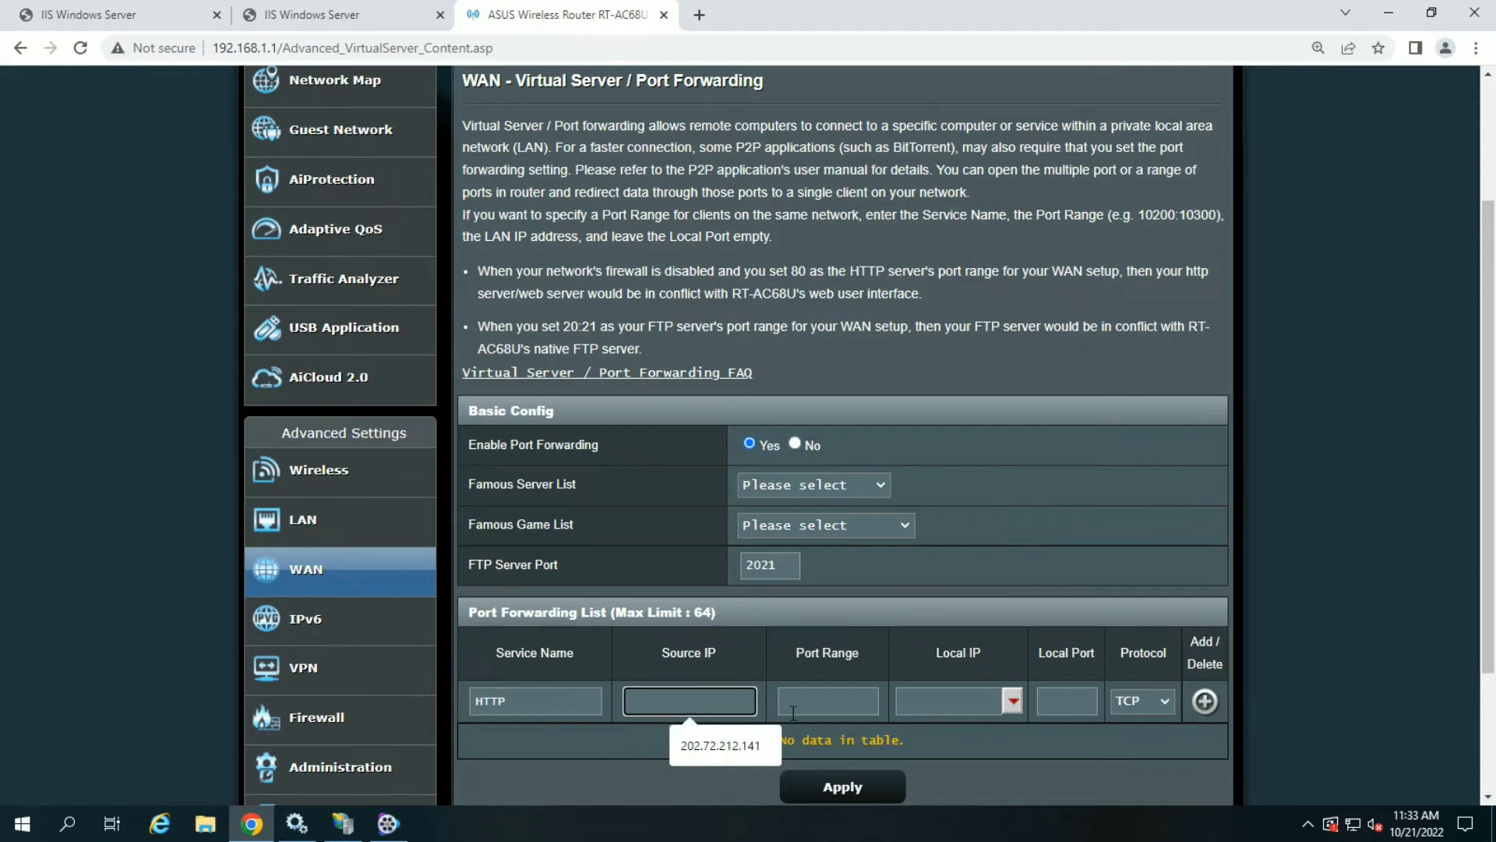
{"action": "left_click", "coordinate": [822, 709]}
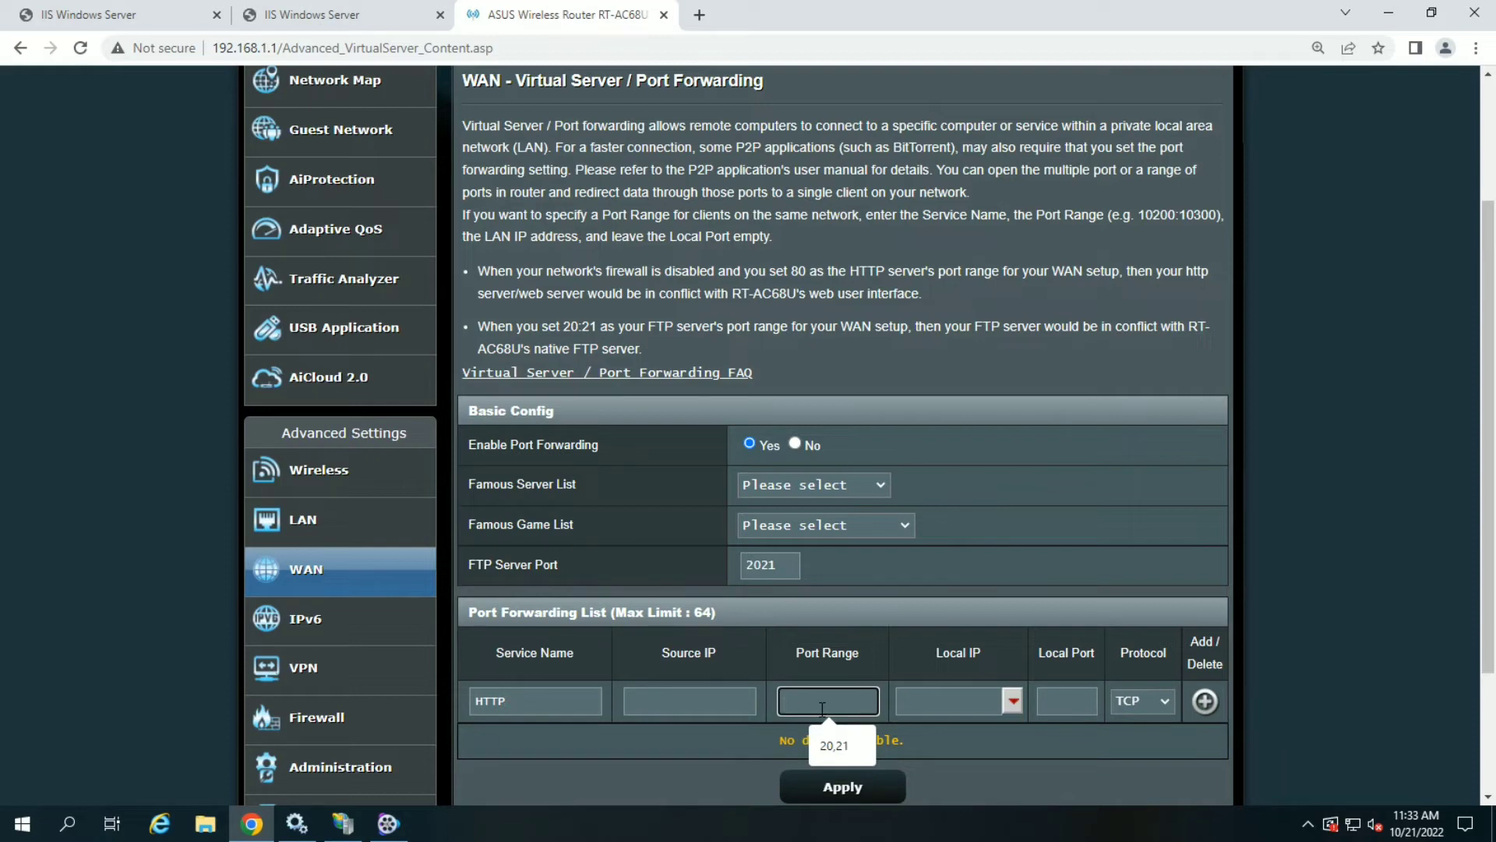
{"action": "type", "text": "8"}
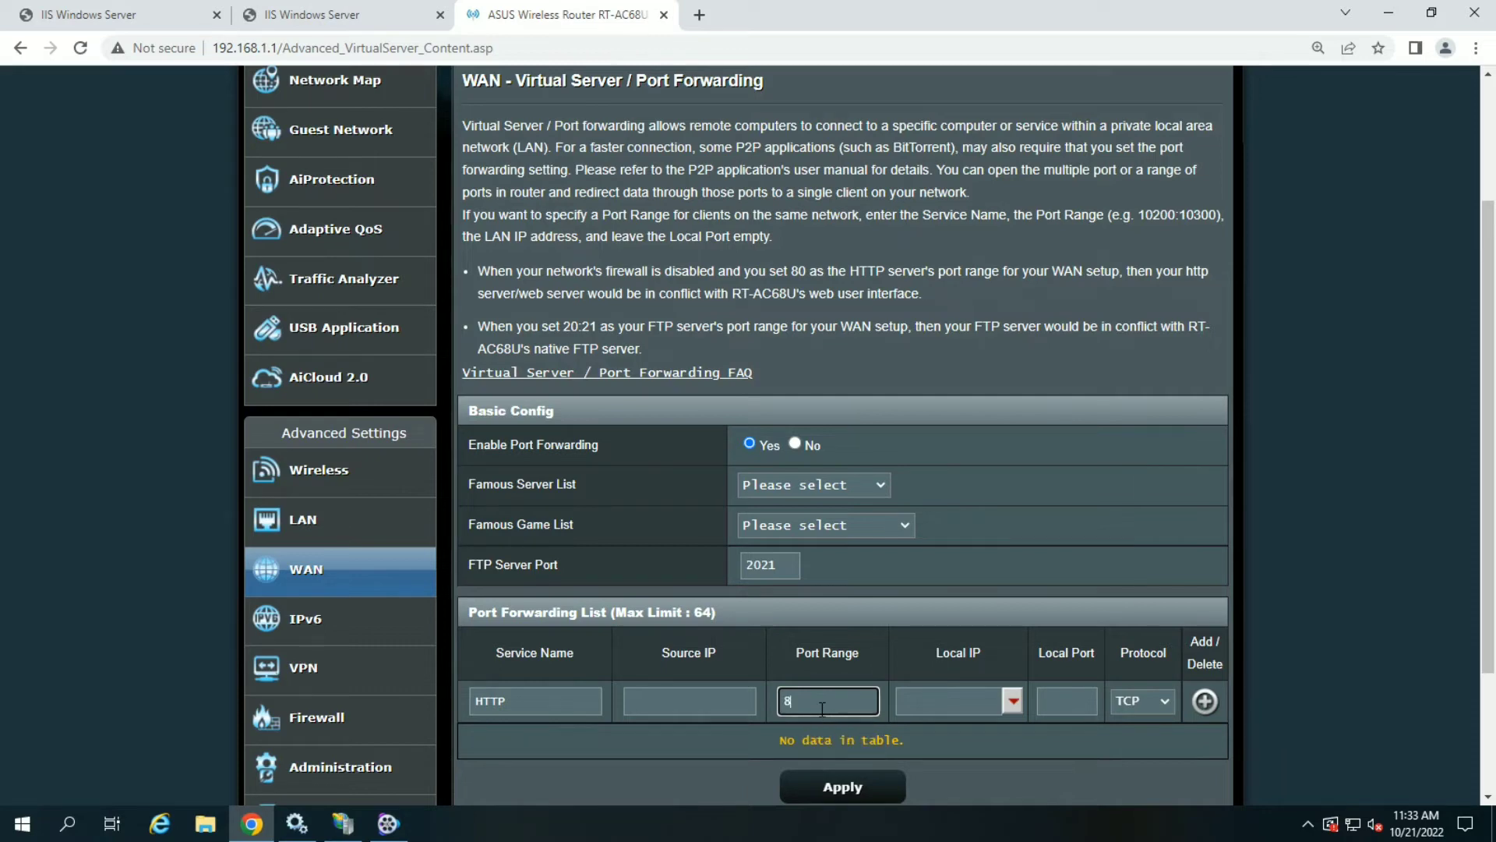
{"action": "type", "text": "0"}
{"action": "left_click", "coordinate": [940, 704]}
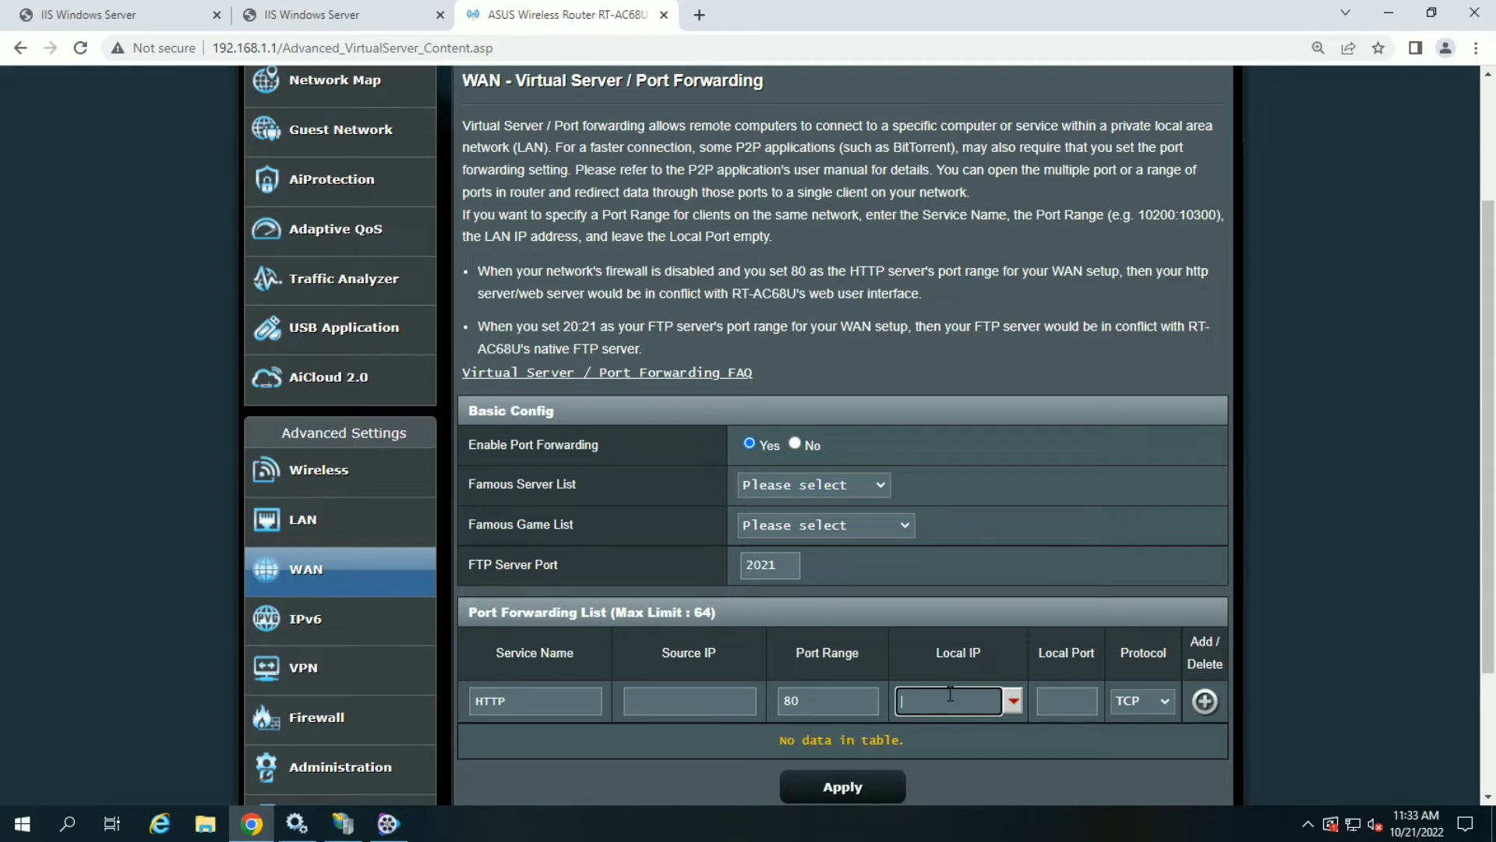
{"action": "type", "text": "192.168.241"}
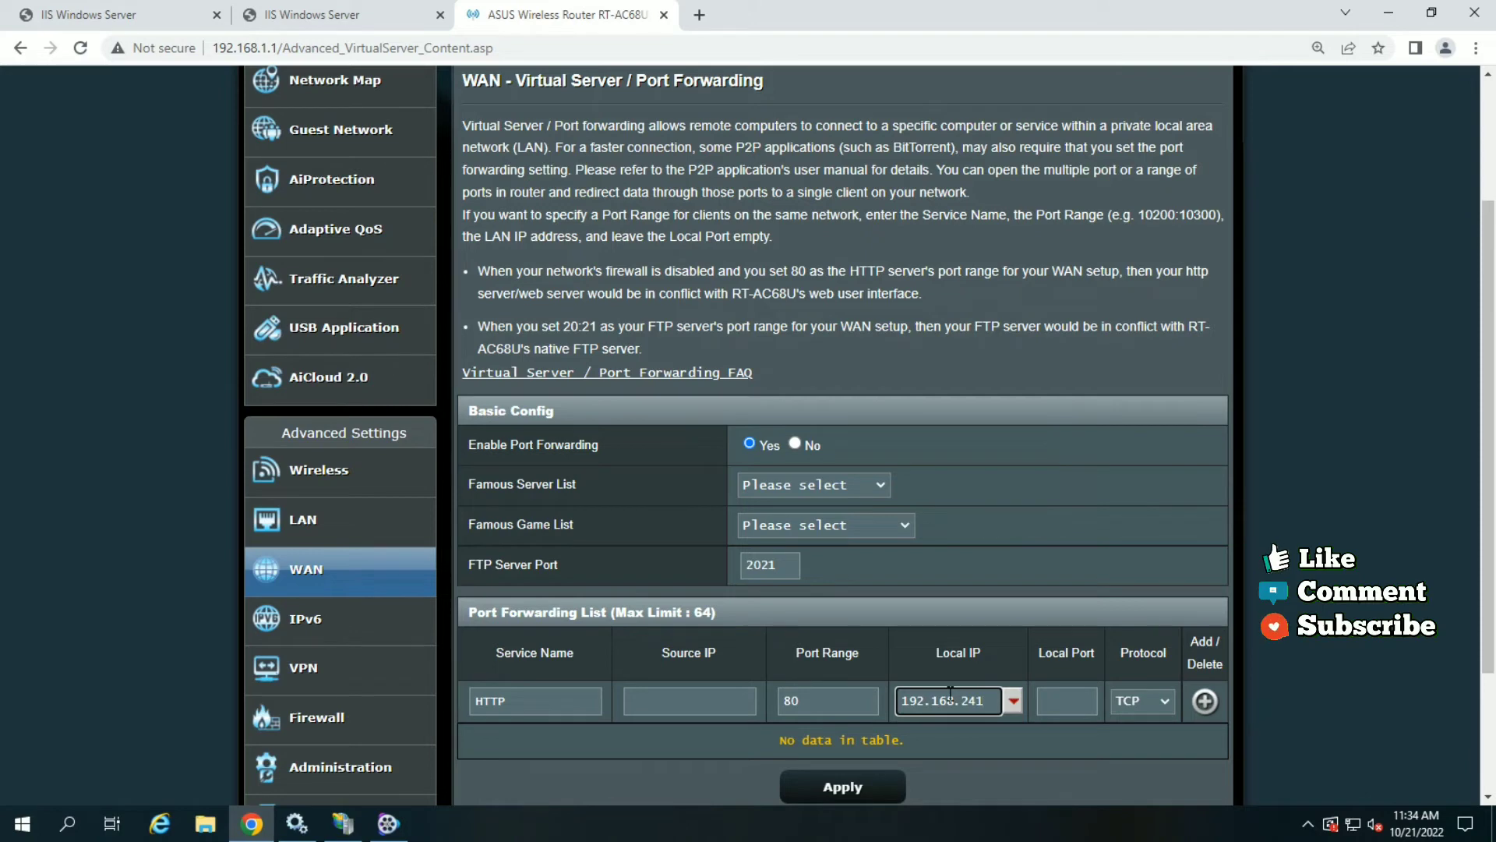
{"action": "left_click", "coordinate": [1052, 701]}
{"action": "type", "text": "80"}
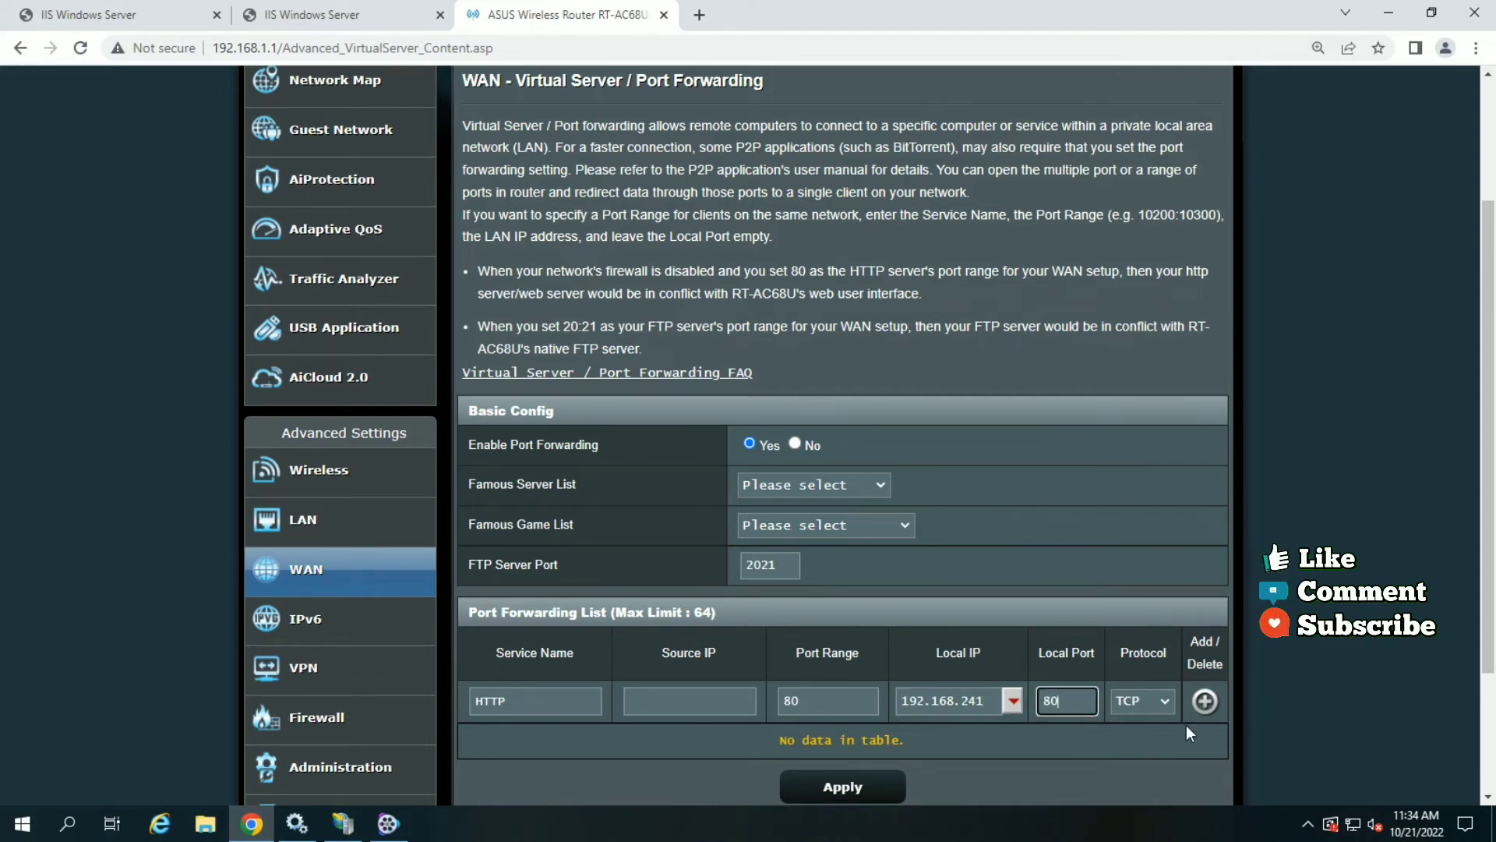
- Keep TCP as the protocol, then correct the rejected local IP to 192.168.1.241
{"action": "left_click", "coordinate": [1158, 704]}
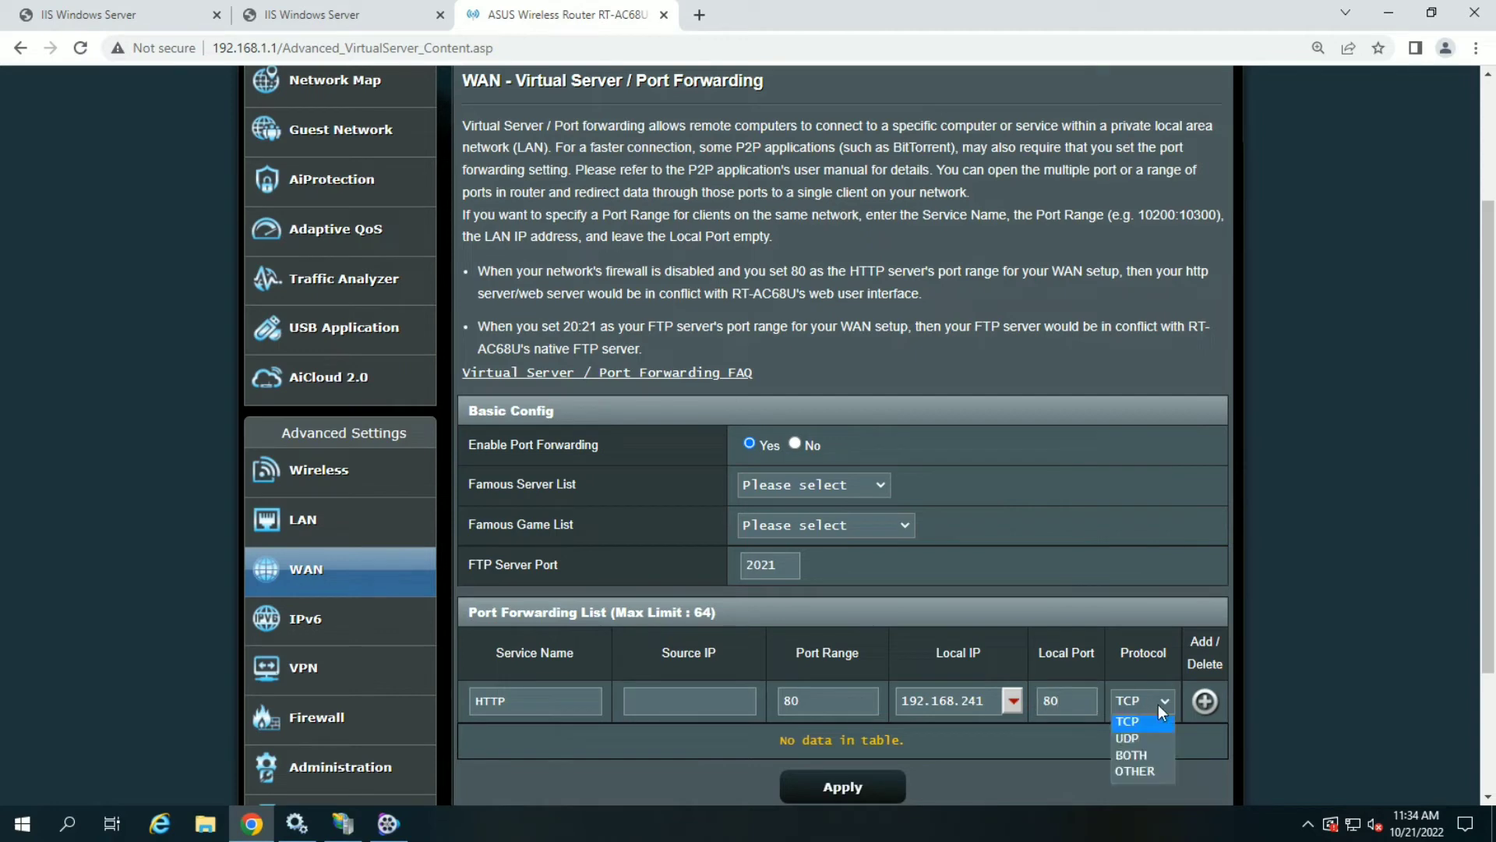
{"action": "left_click", "coordinate": [1143, 725]}
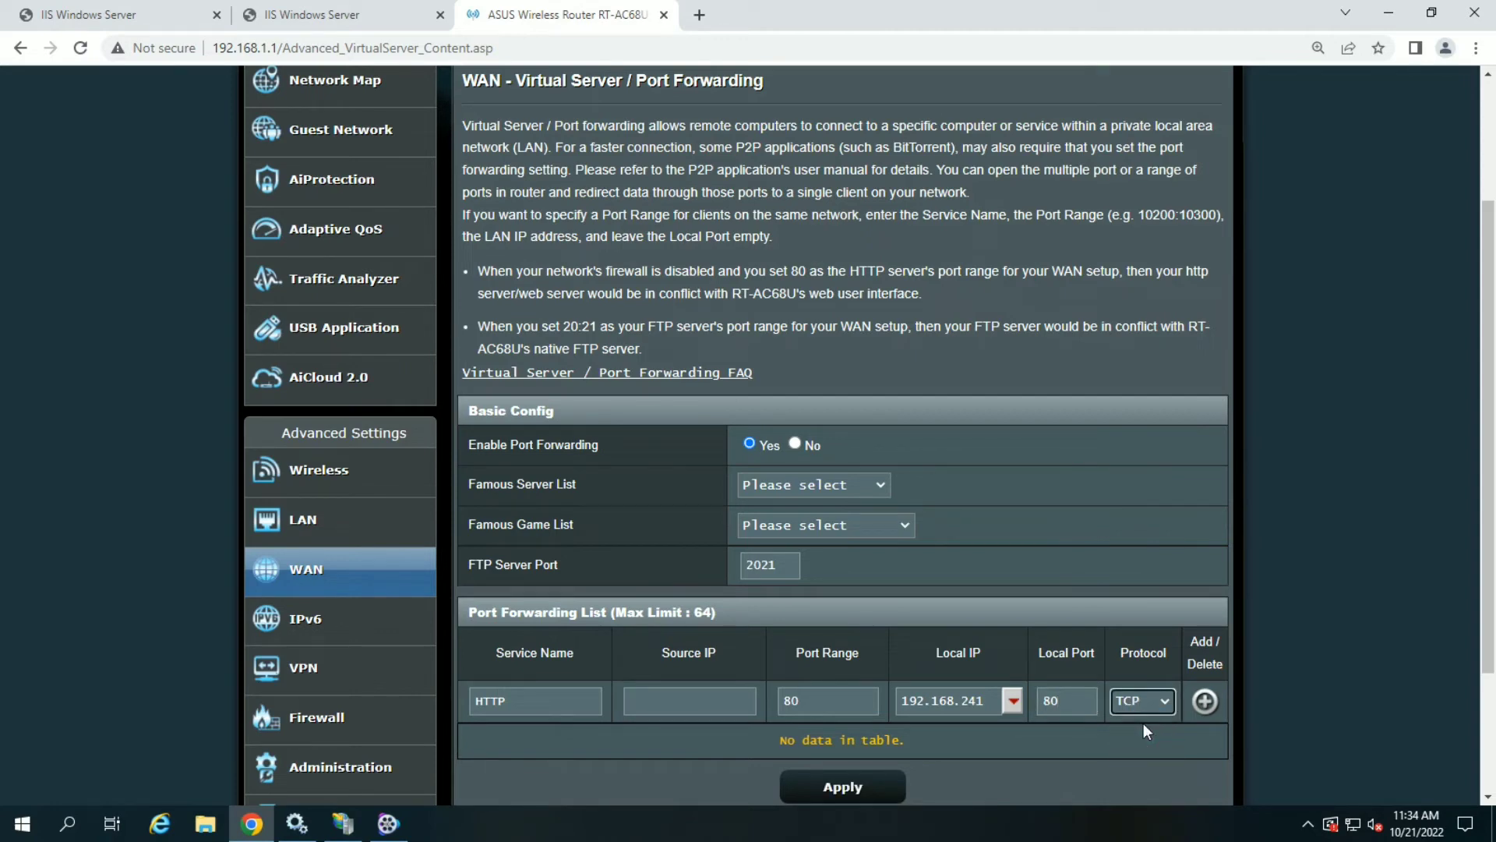
{"action": "left_click", "coordinate": [1204, 703]}
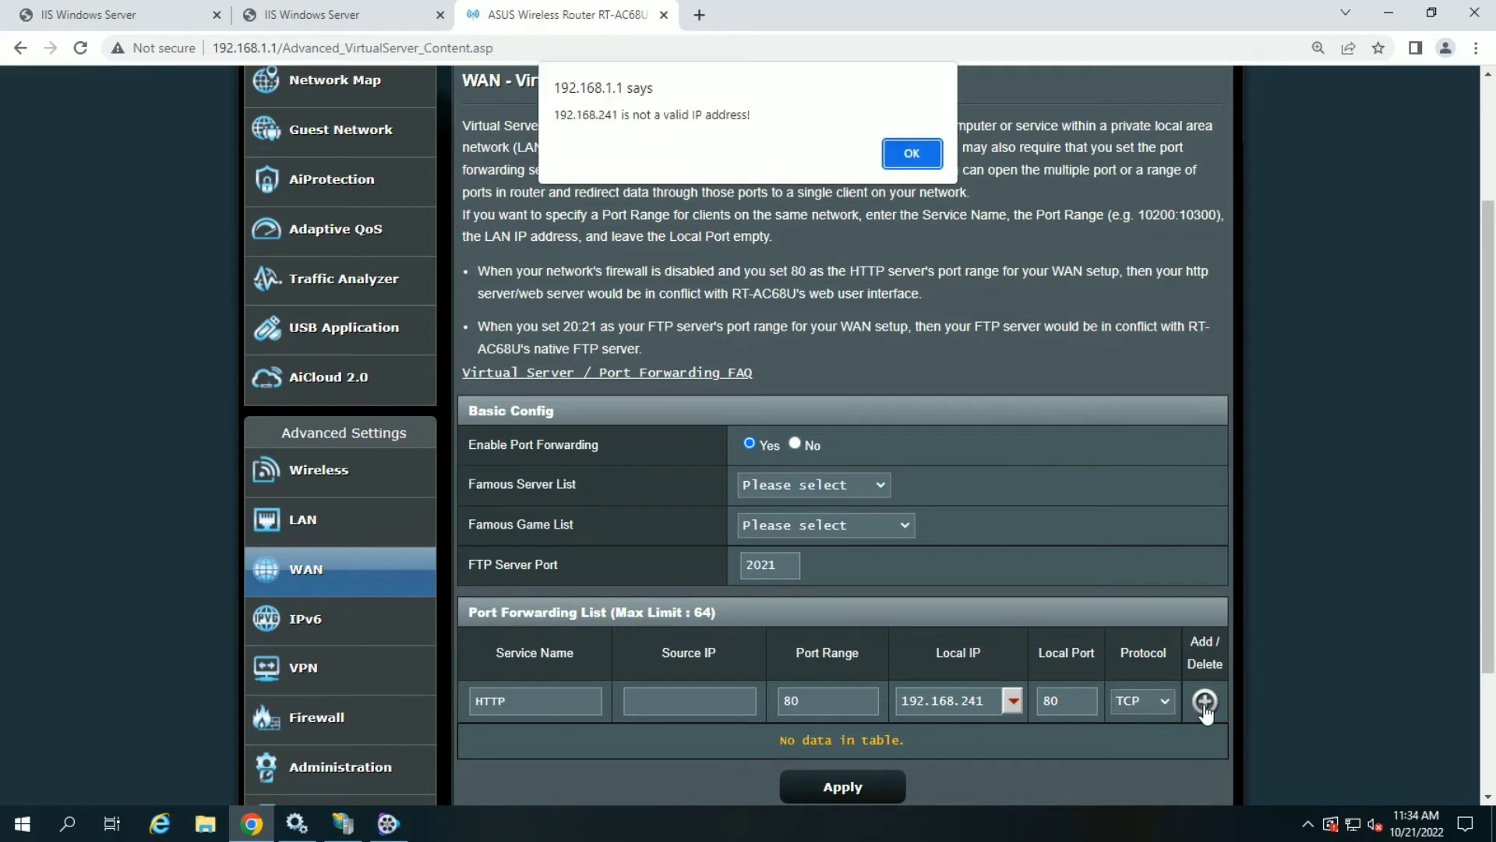
{"action": "left_click", "coordinate": [911, 153]}
{"action": "type", "text": "192.168.1.241"}
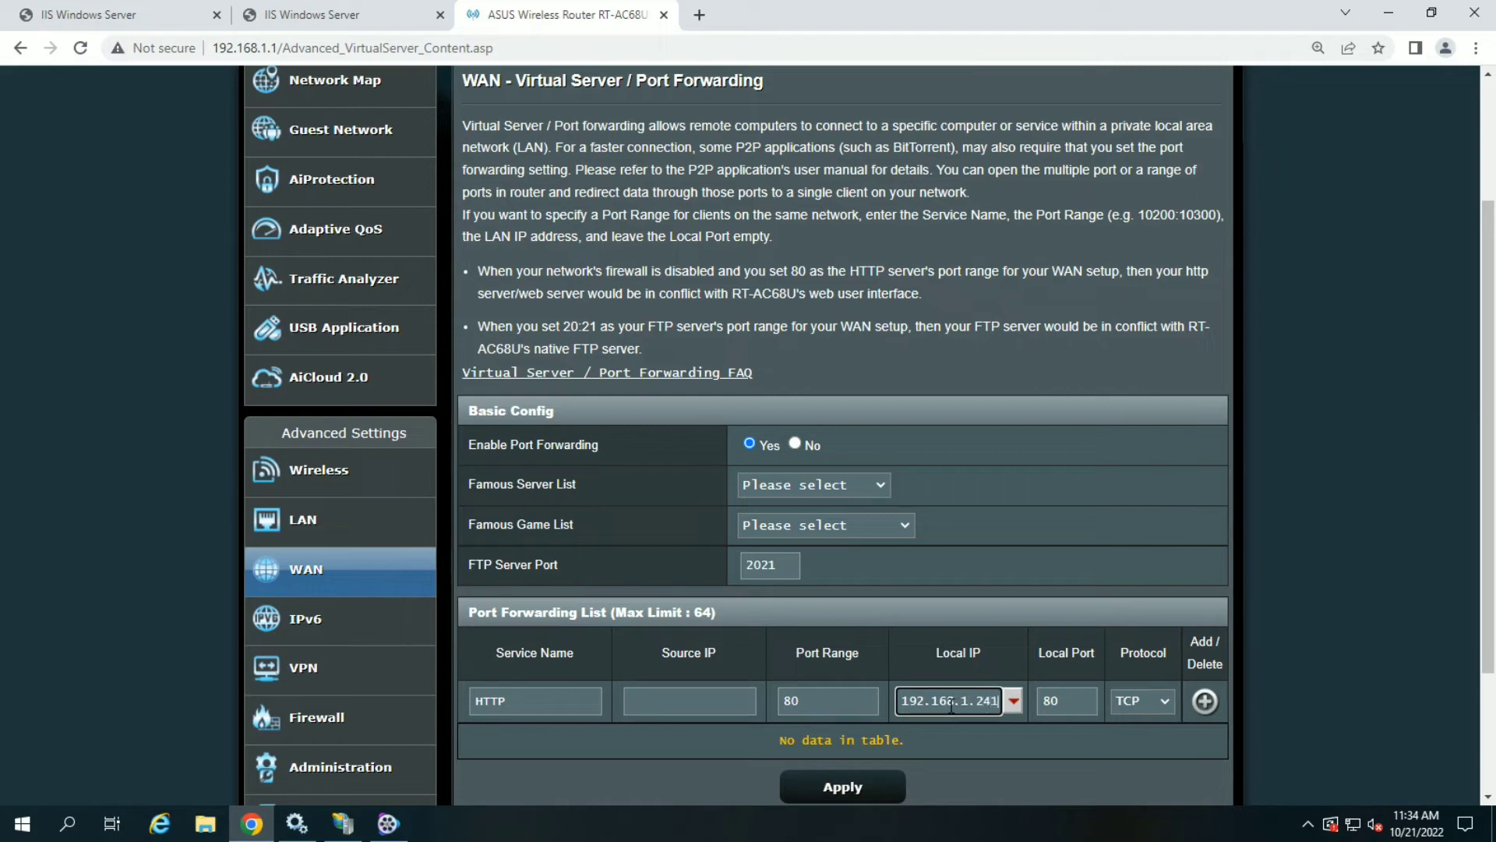
- Add the HTTP port 80 rule for 192.168.1.241, apply the settings, then open a new tab
{"action": "left_click", "coordinate": [1205, 702]}
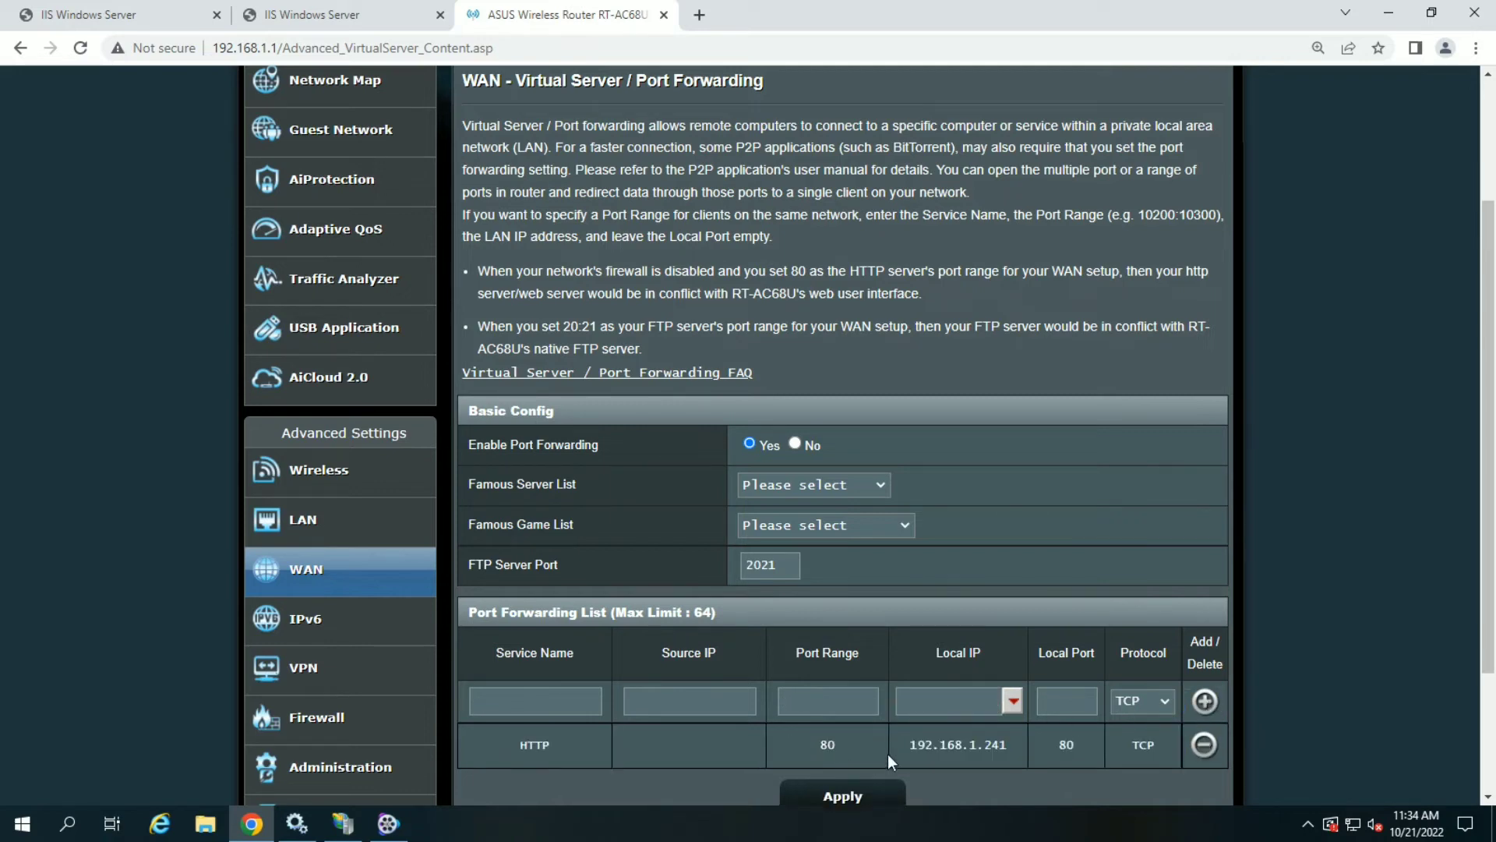
{"action": "scroll", "coordinate": [895, 742], "scroll_direction": "down", "scroll_amount": 1}
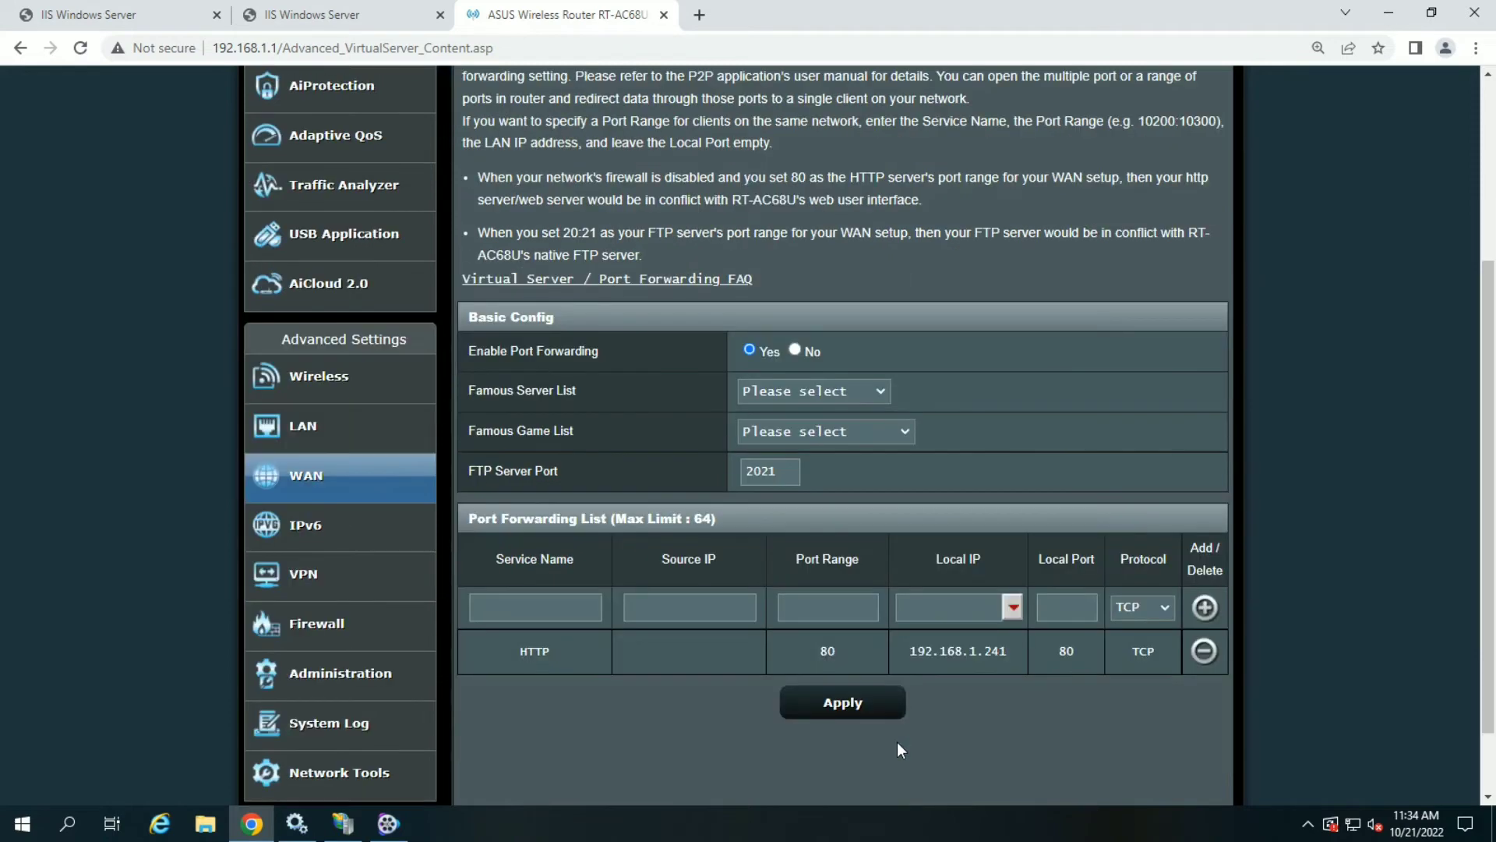
{"action": "left_click", "coordinate": [838, 706]}
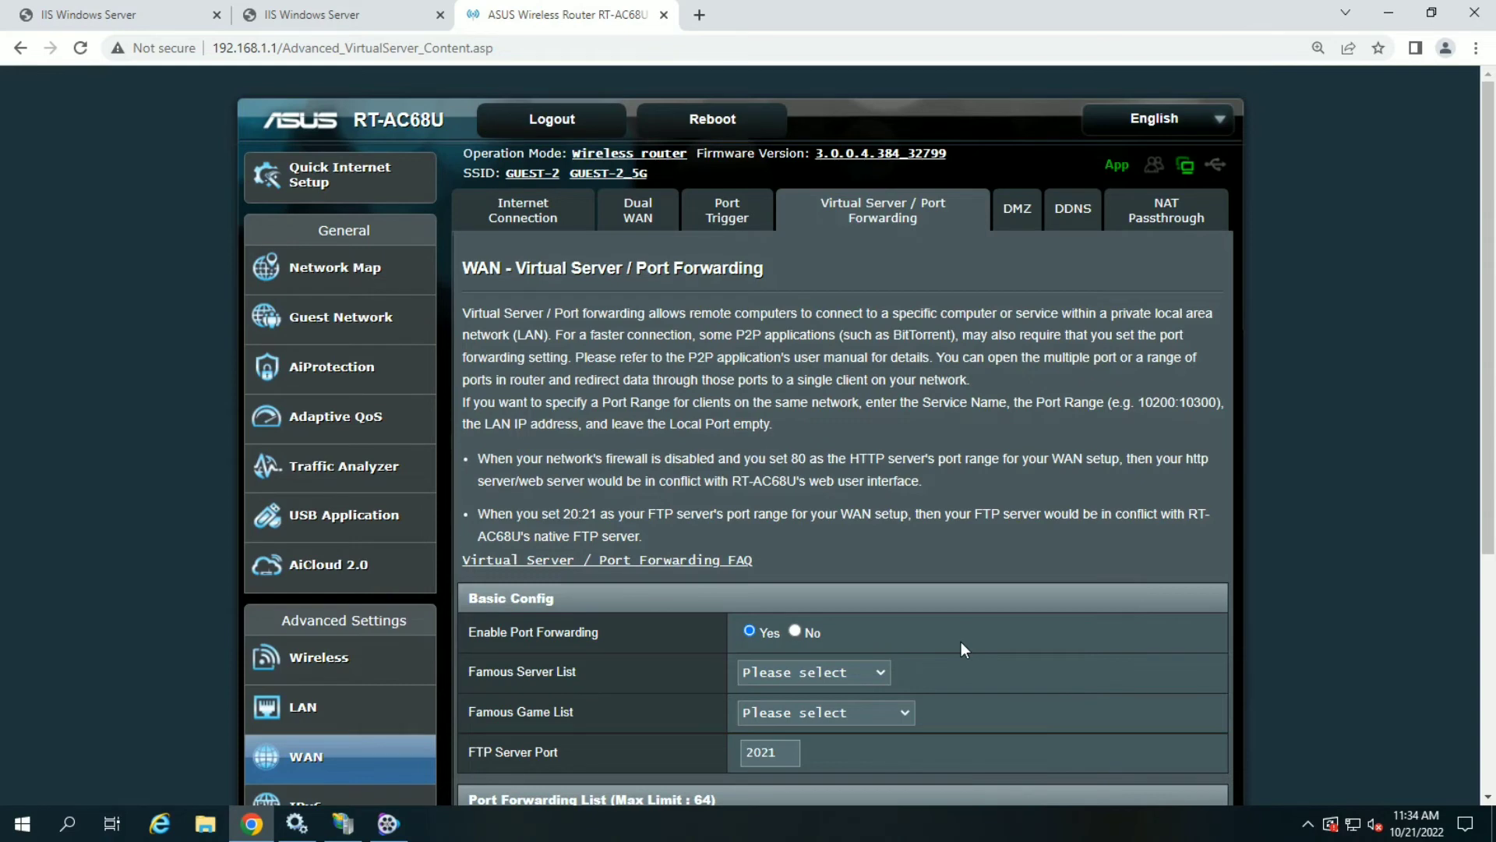
{"action": "scroll", "coordinate": [961, 642], "scroll_direction": "down", "scroll_amount": 2}
{"action": "scroll", "coordinate": [961, 642], "scroll_direction": "down", "scroll_amount": 1}
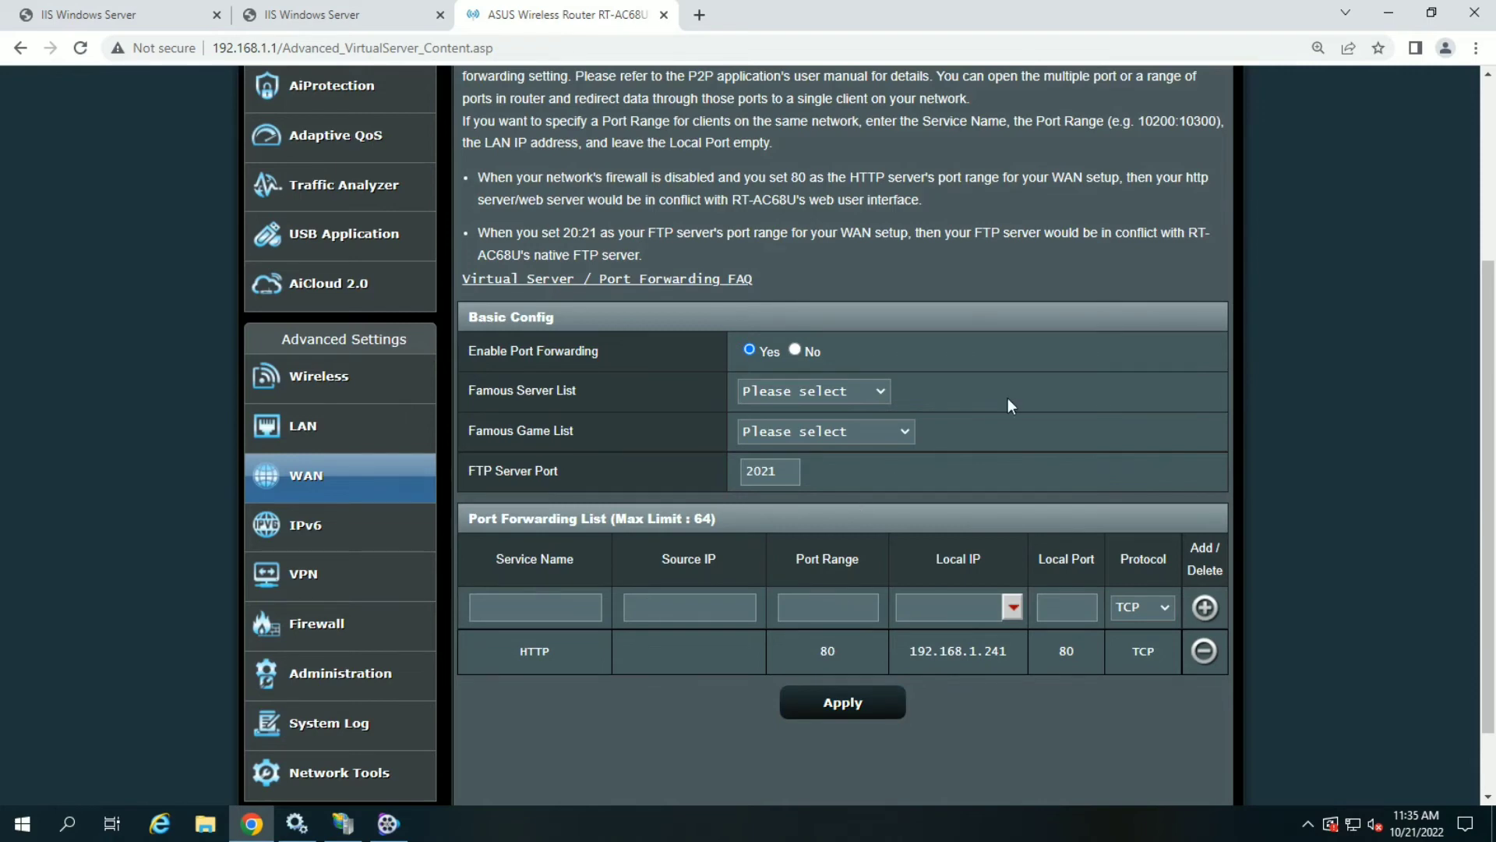
{"action": "scroll", "coordinate": [1008, 399], "scroll_direction": "up", "scroll_amount": 2}
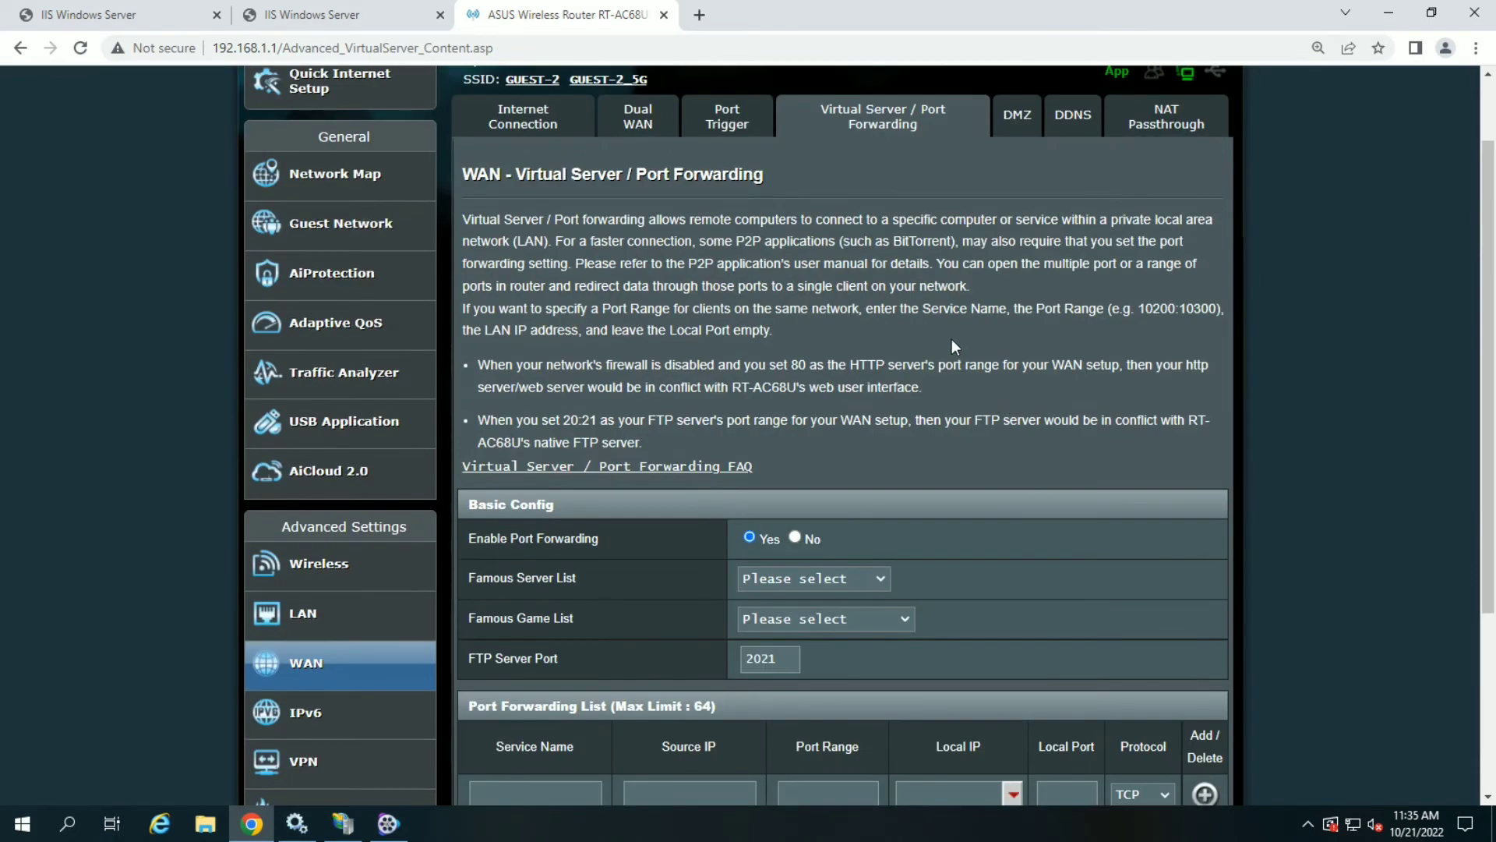
{"action": "left_click", "coordinate": [699, 16]}
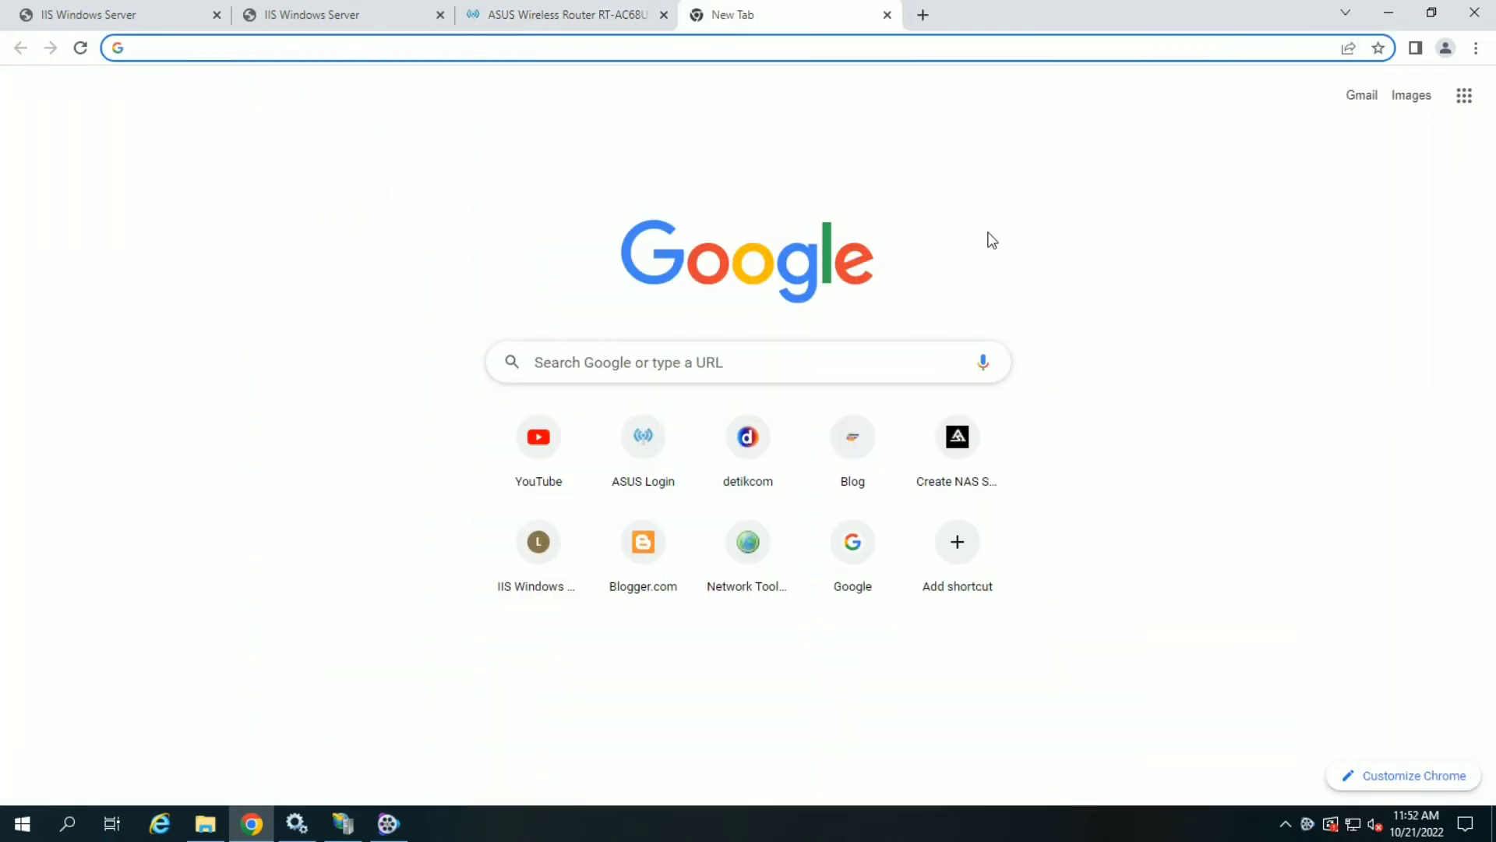
- Load the IIS welcome page via the router's public IP from history, then open another tab
{"action": "type", "text": "http"}
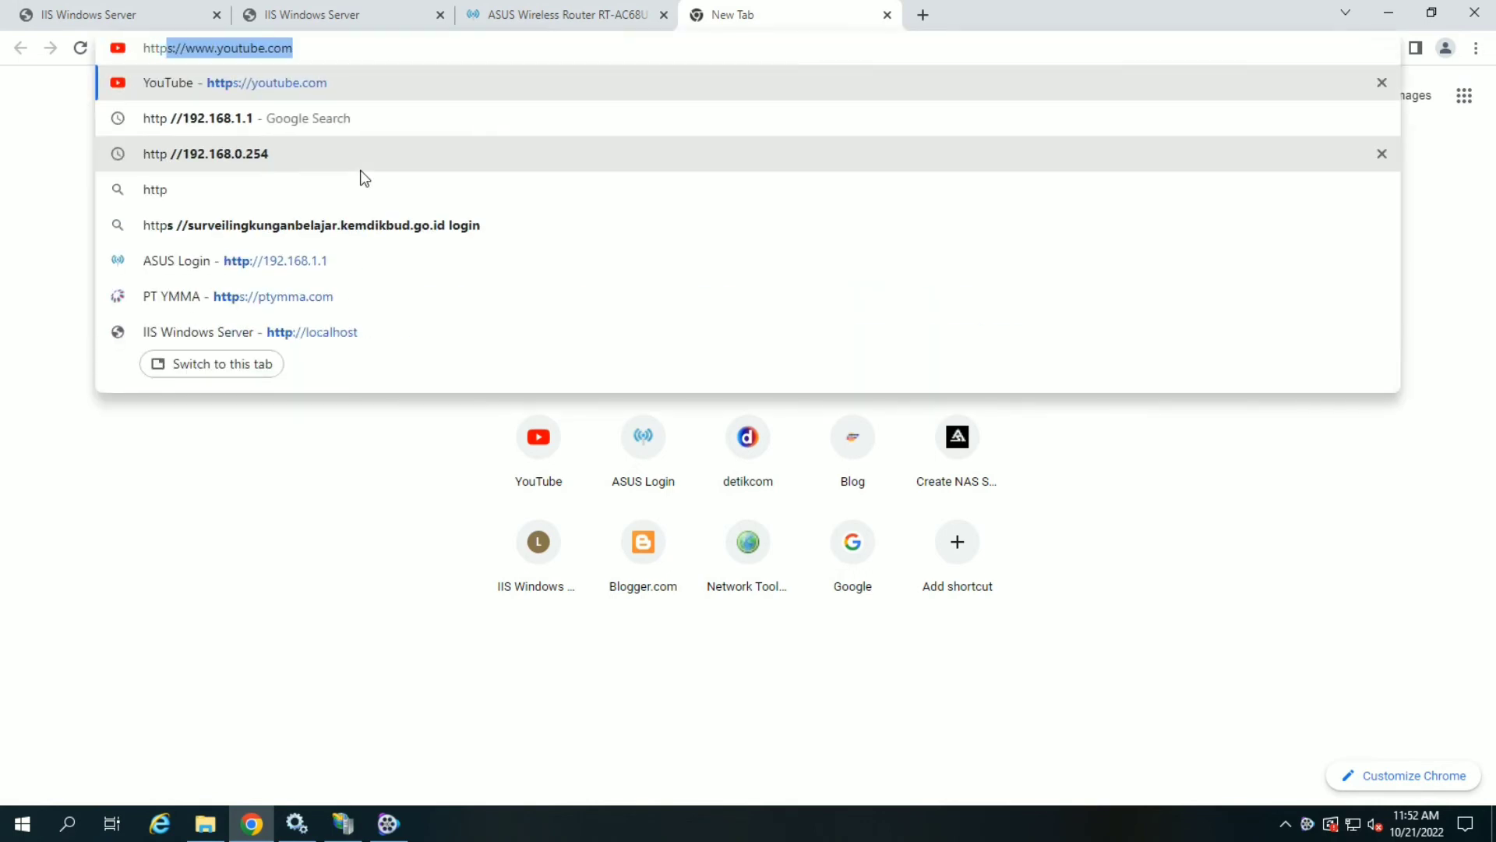
{"action": "type", "text": "://2"}
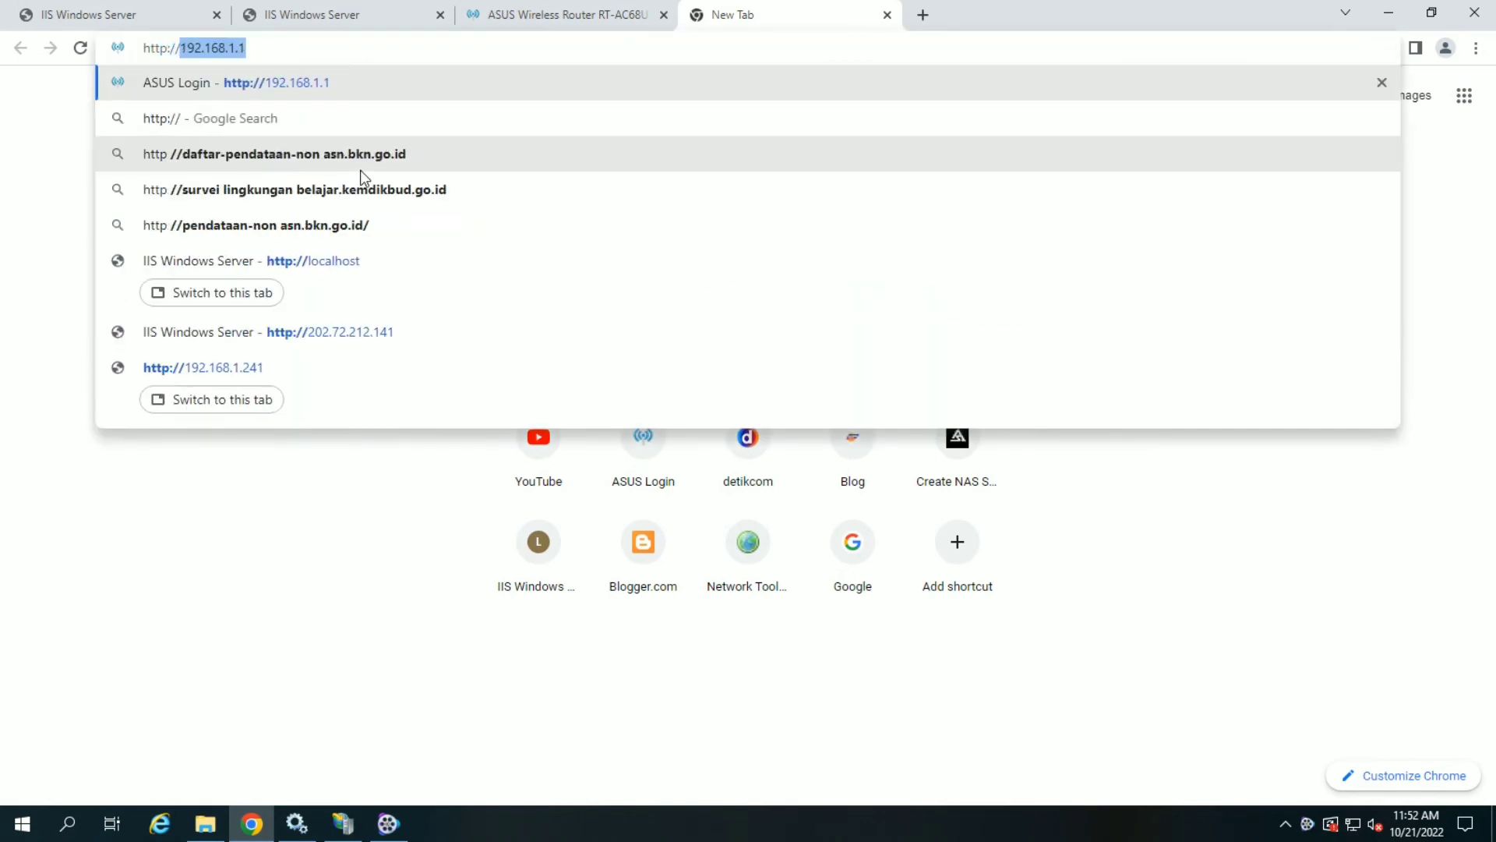
{"action": "type", "text": "0"}
{"action": "key", "text": "Right"}
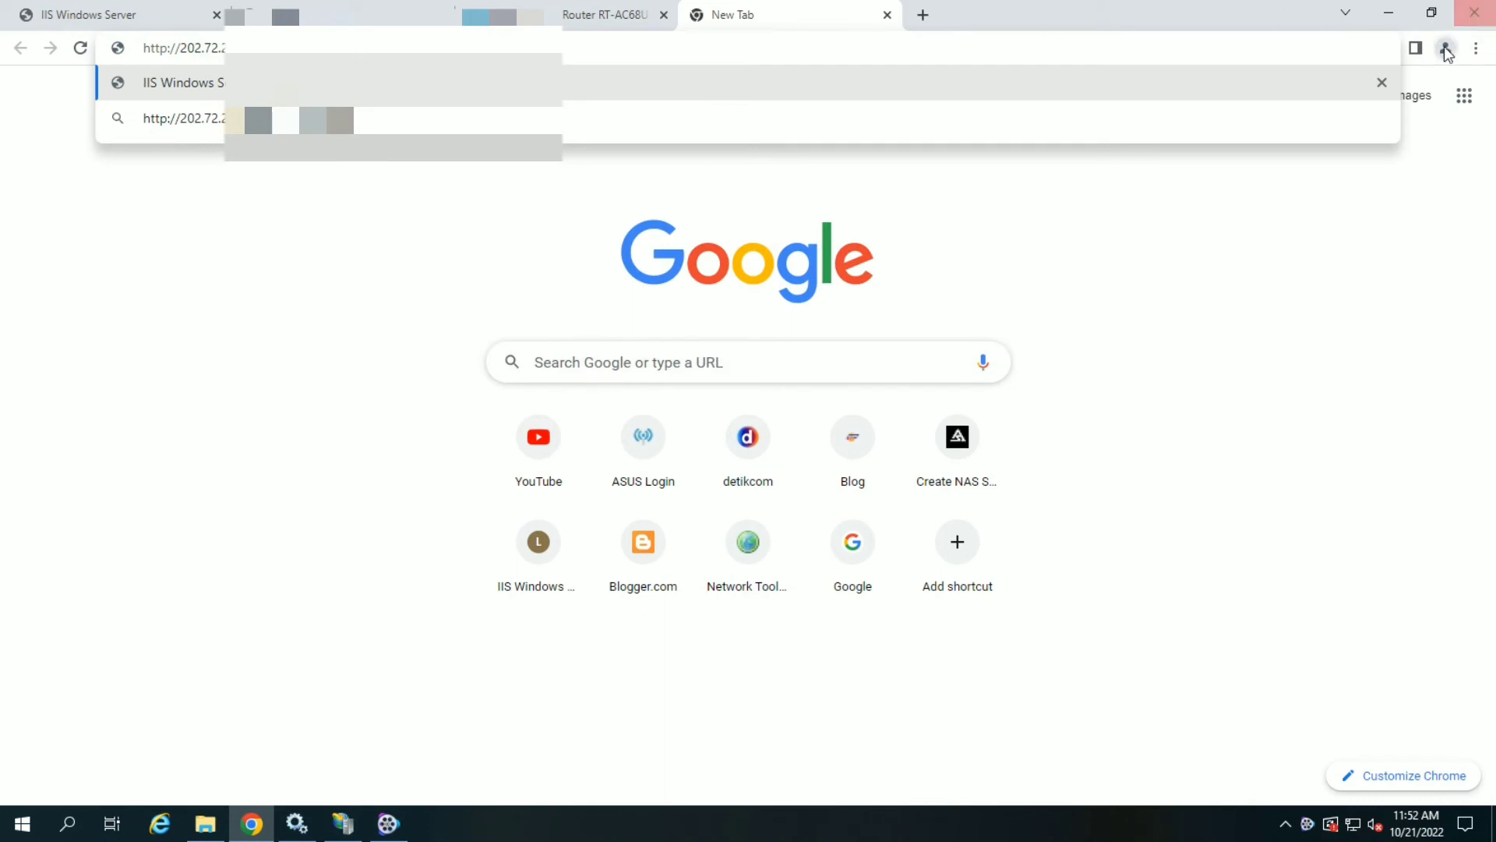
{"action": "left_click", "coordinate": [1382, 82]}
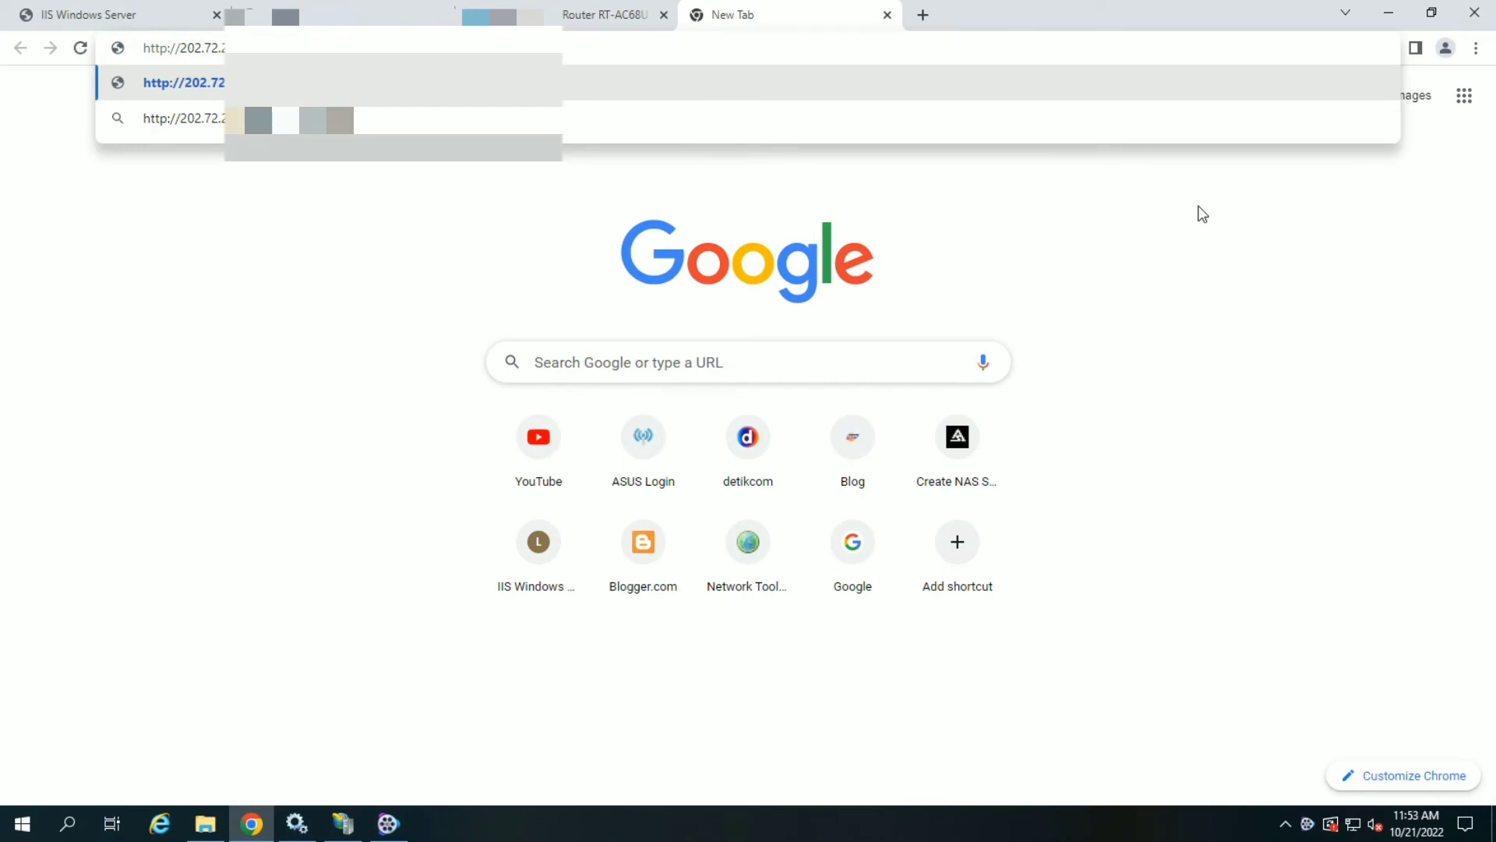
{"action": "key", "text": "Return"}
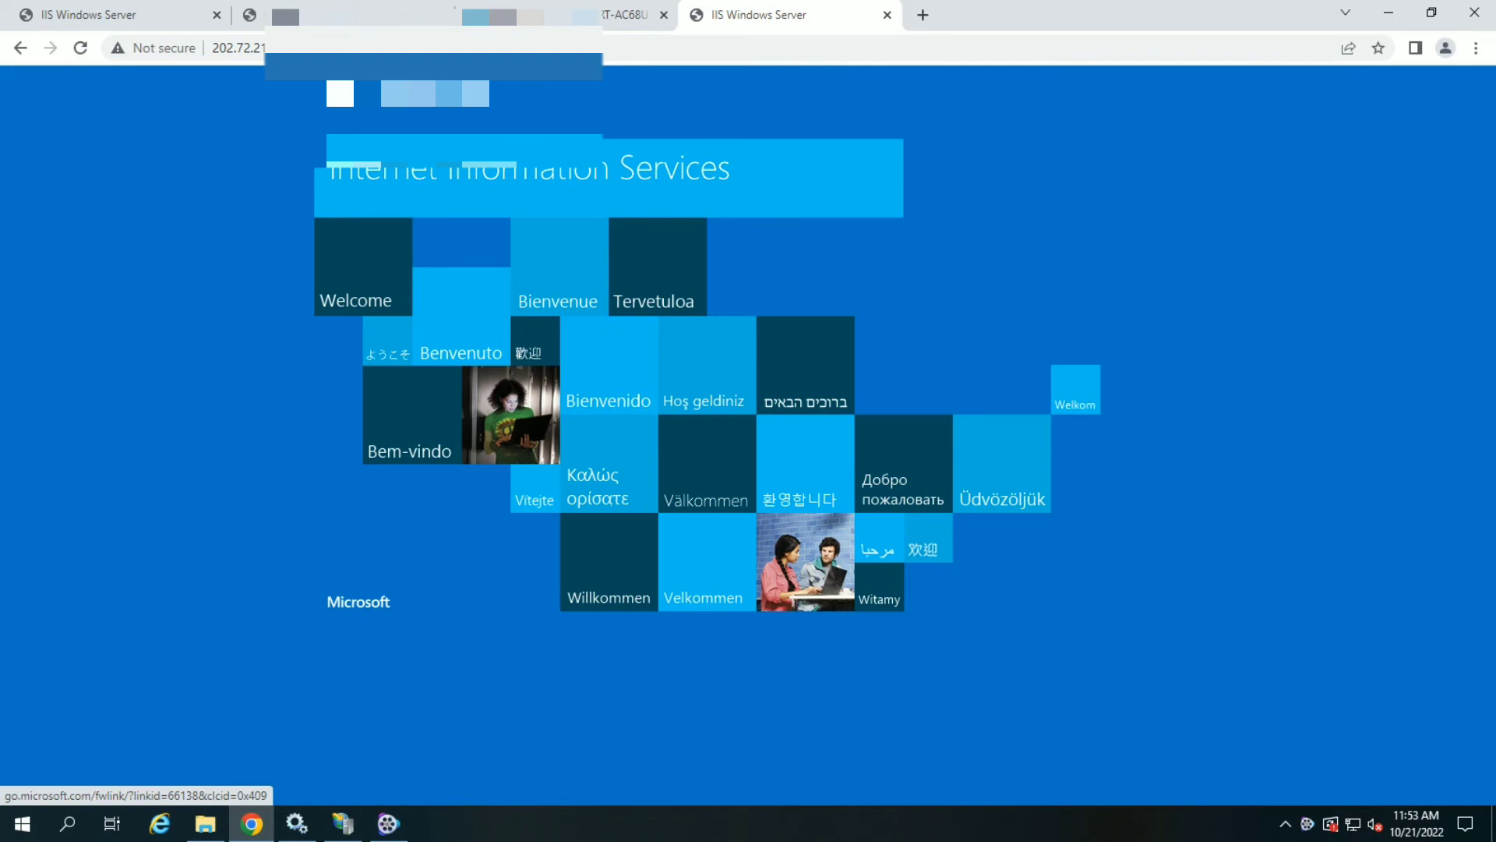
{"action": "left_click", "coordinate": [927, 19]}
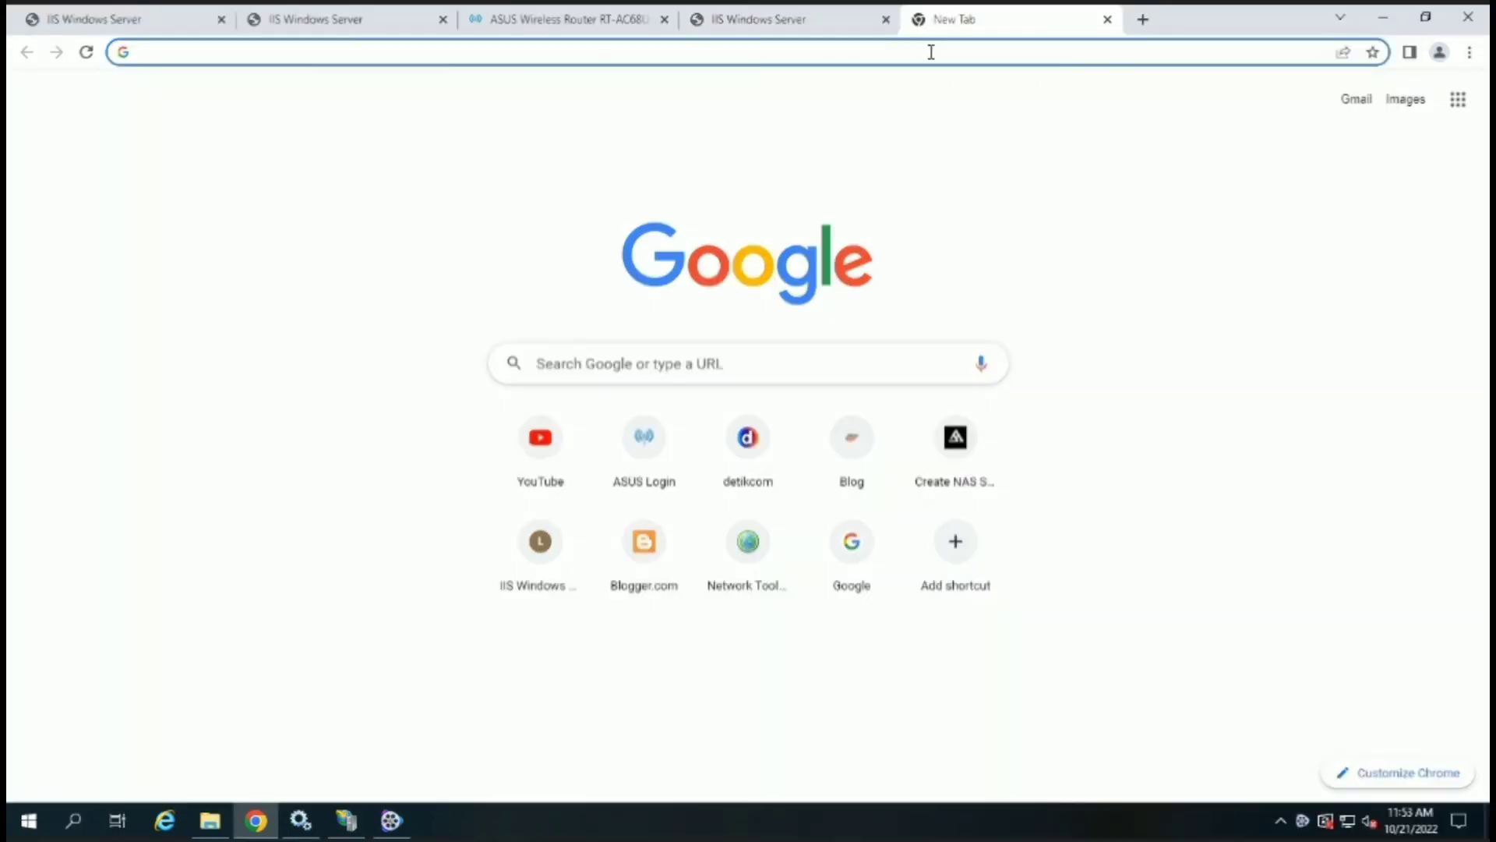